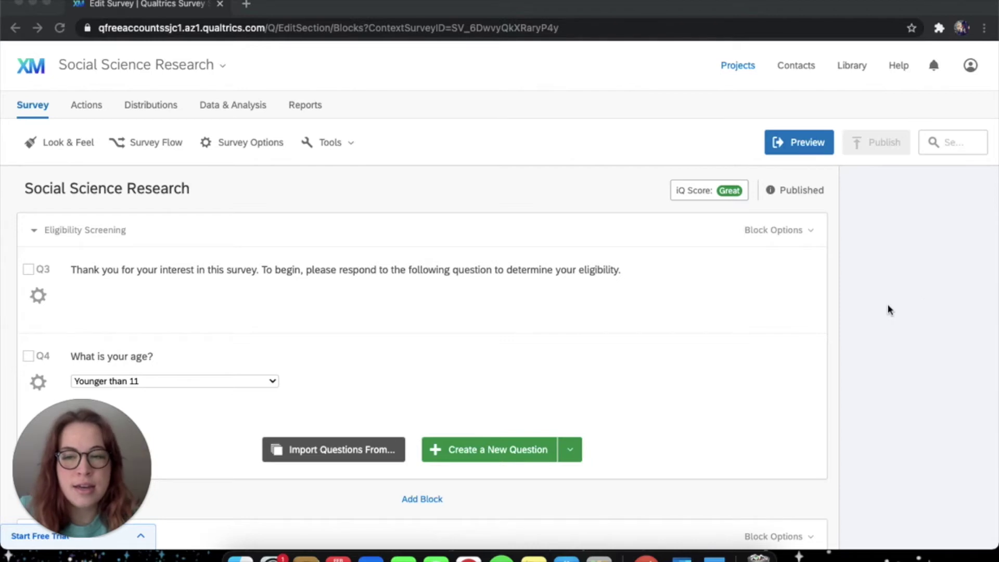
# Scroll through the Eligibility Screening and Default Question blocks and back to the top.
pyautogui.scroll(-1, 575, 358)
pyautogui.scroll(-10, 574, 358)
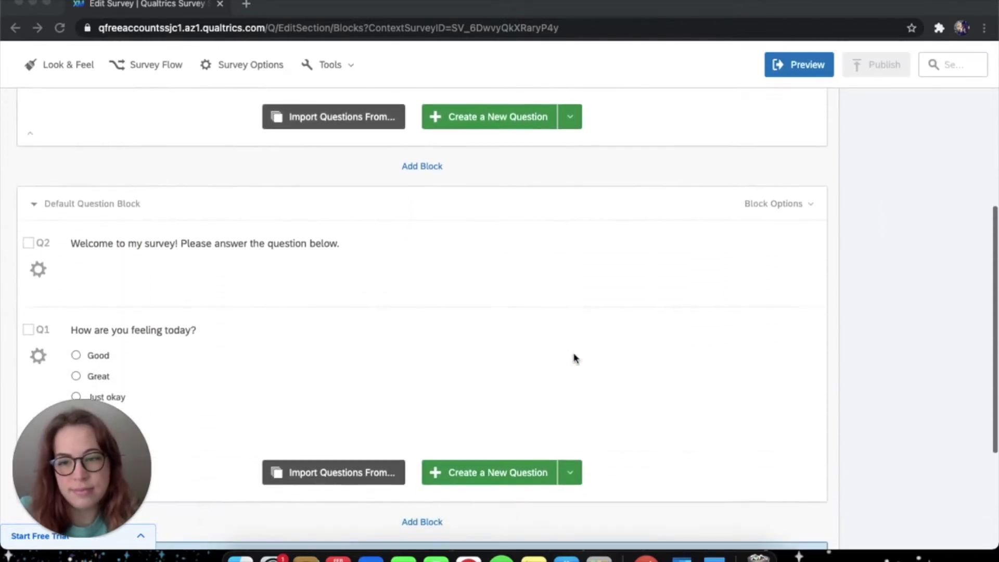
pyautogui.scroll(10, 574, 357)
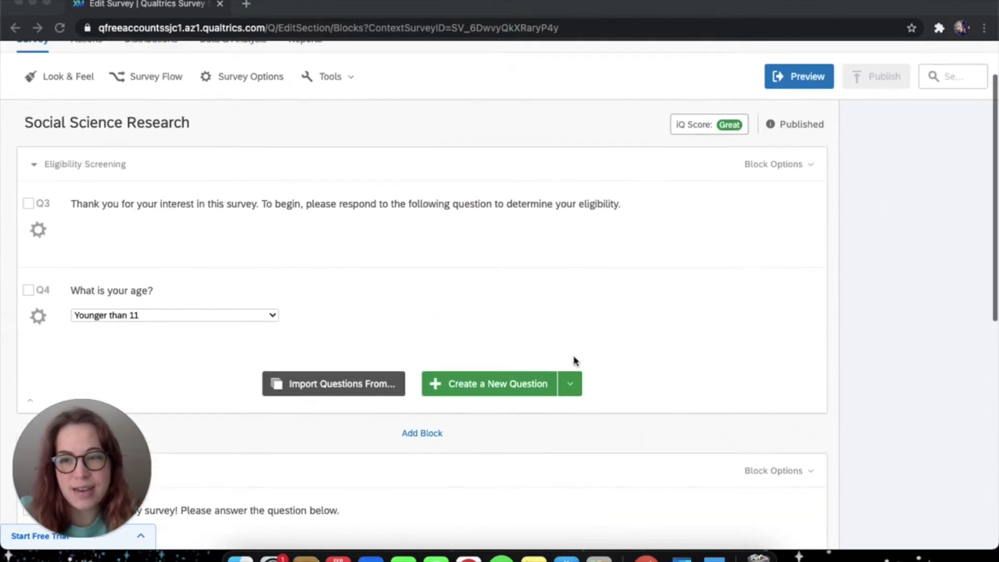
pyautogui.scroll(-10, 574, 360)
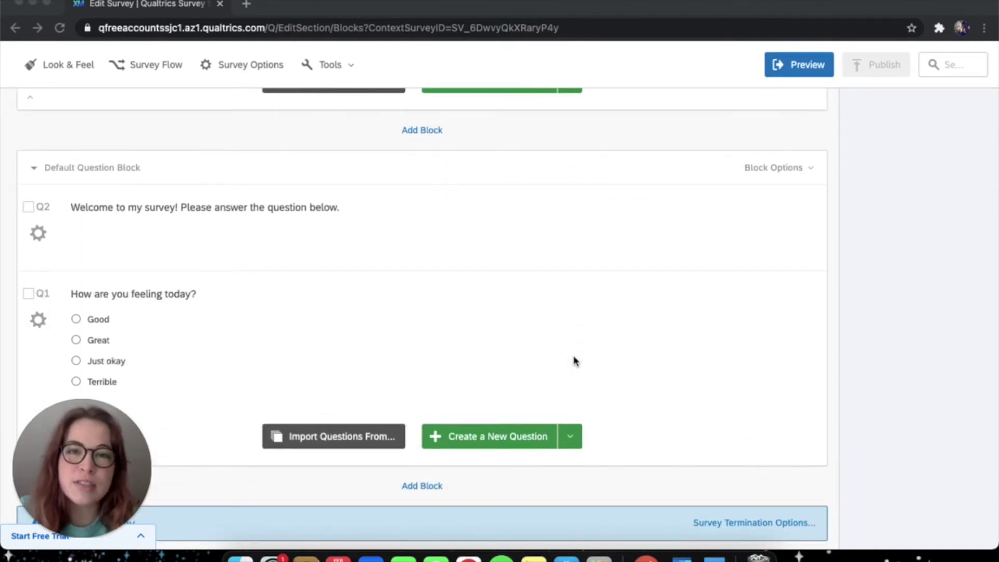
pyautogui.scroll(10, 575, 360)
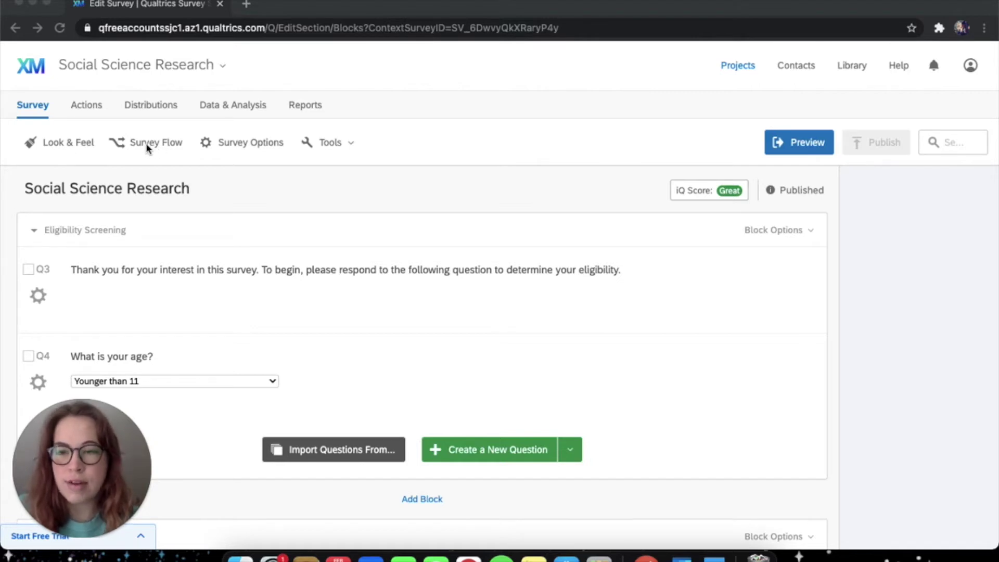
# In Survey Flow, add an IDNUM embedded data field below Eligibility Screening, set to a value now.
pyautogui.click(147, 149)
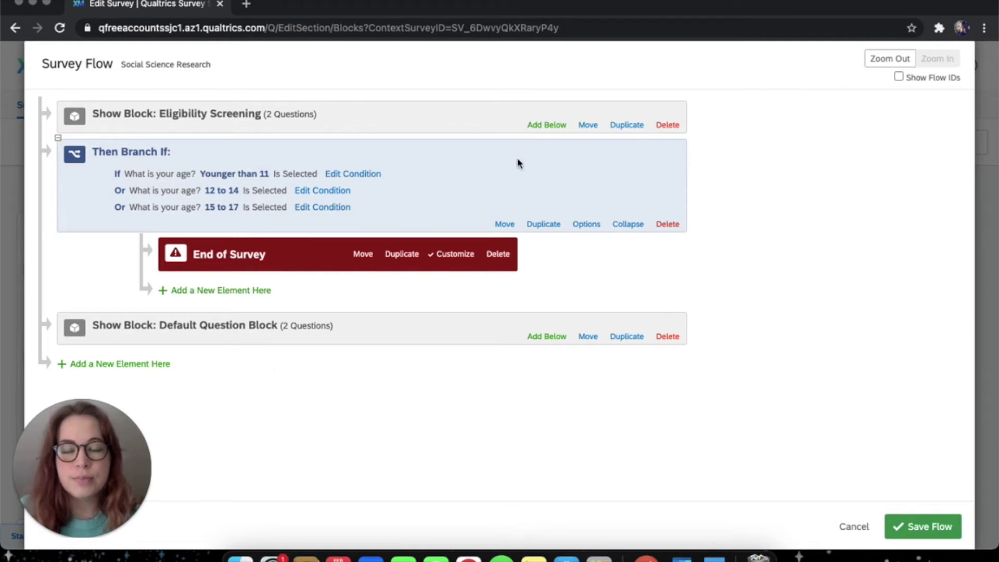
pyautogui.click(543, 126)
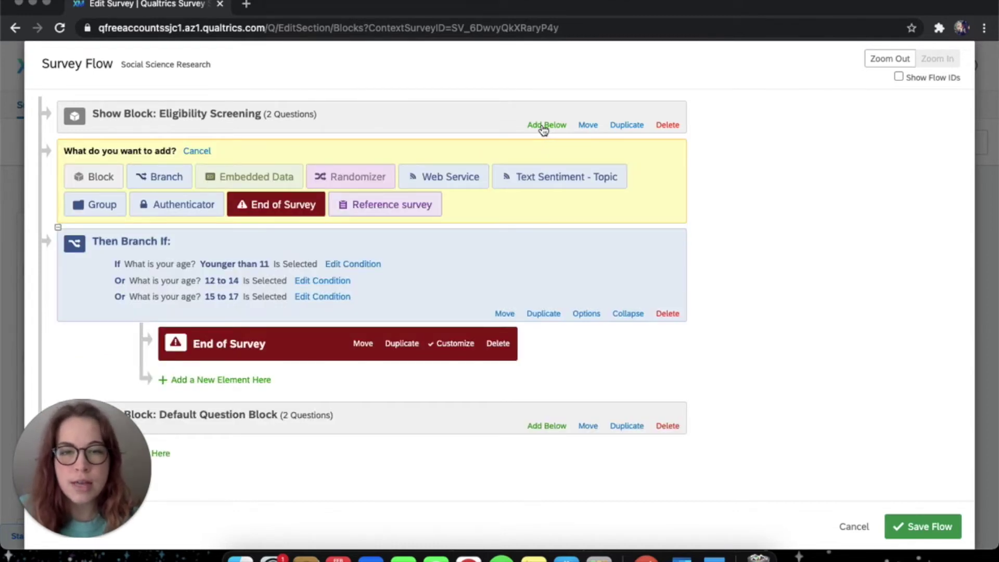
pyautogui.click(257, 178)
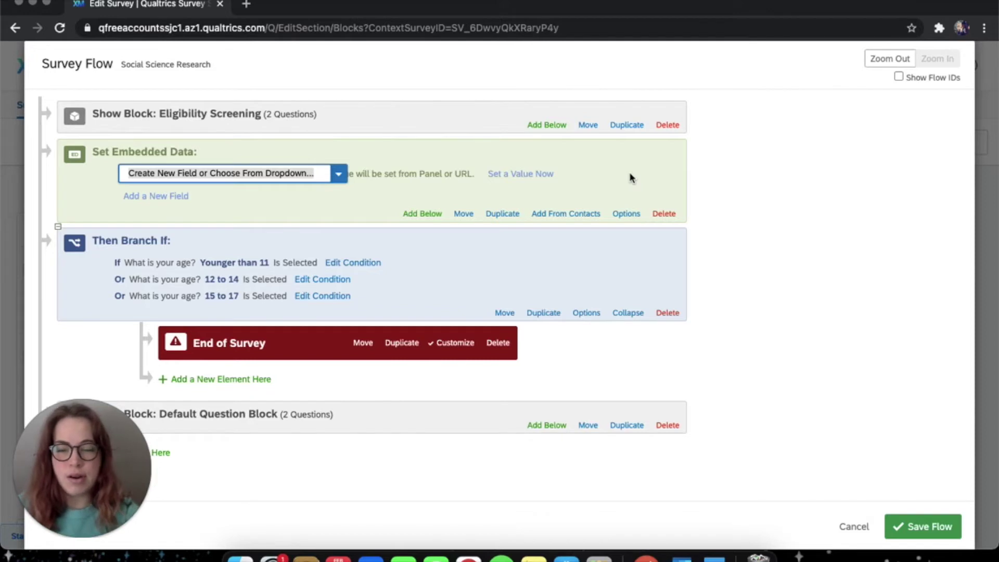
pyautogui.write('IDNUM')
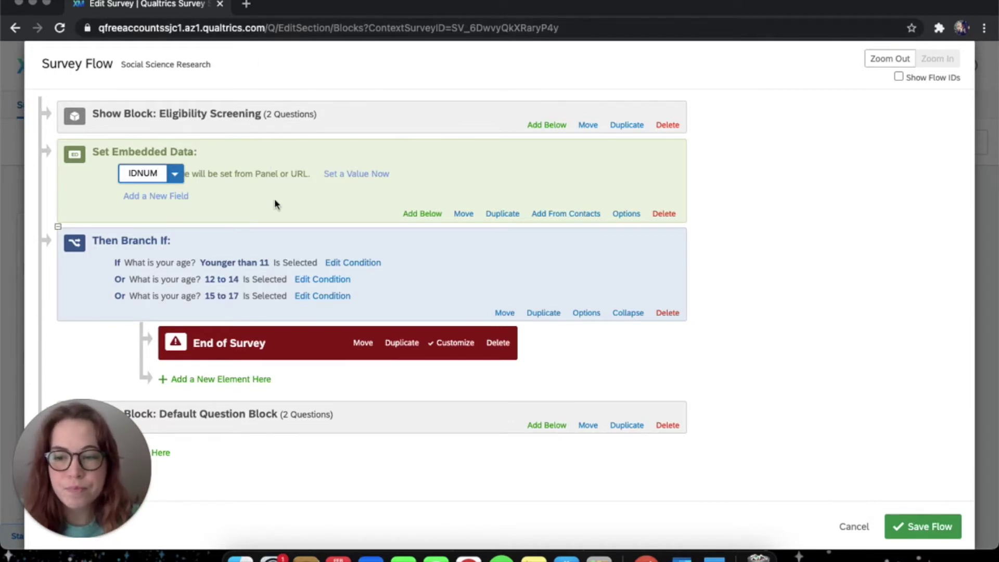
pyautogui.click(293, 202)
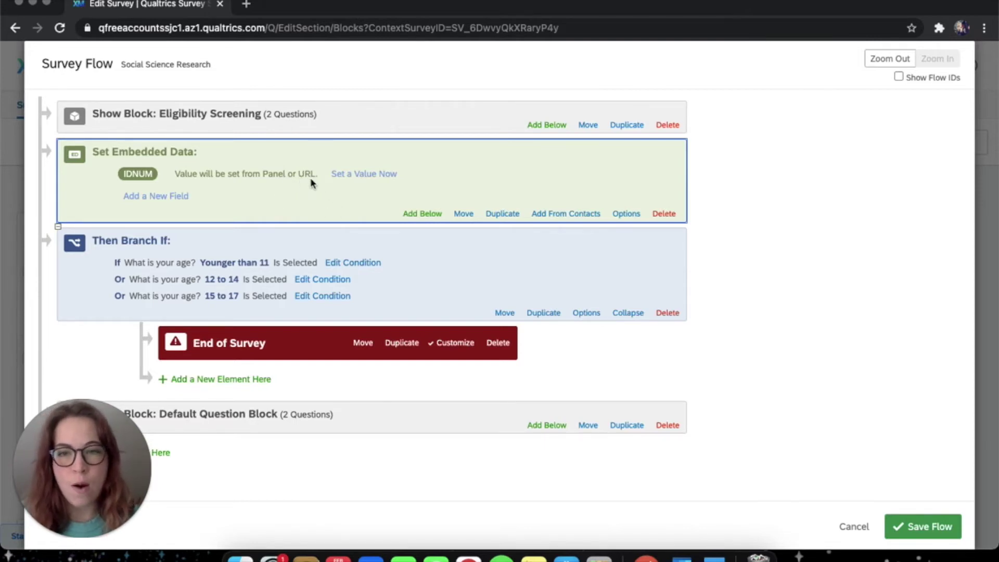
pyautogui.click(366, 175)
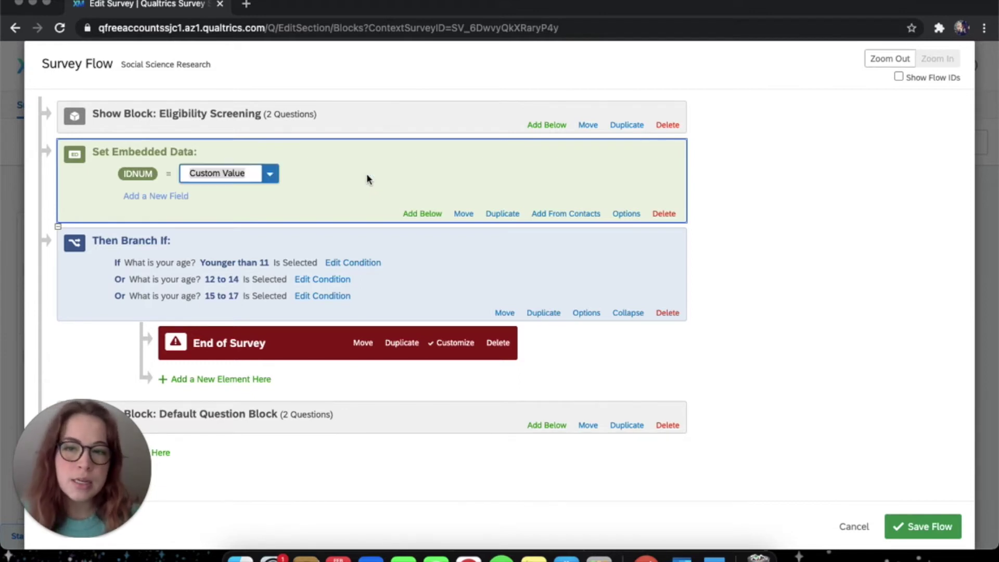
# Set IDNUM's value to a piped random integer from 1000 to 9999.
pyautogui.click(276, 181)
pyautogui.moveTo(486, 360)
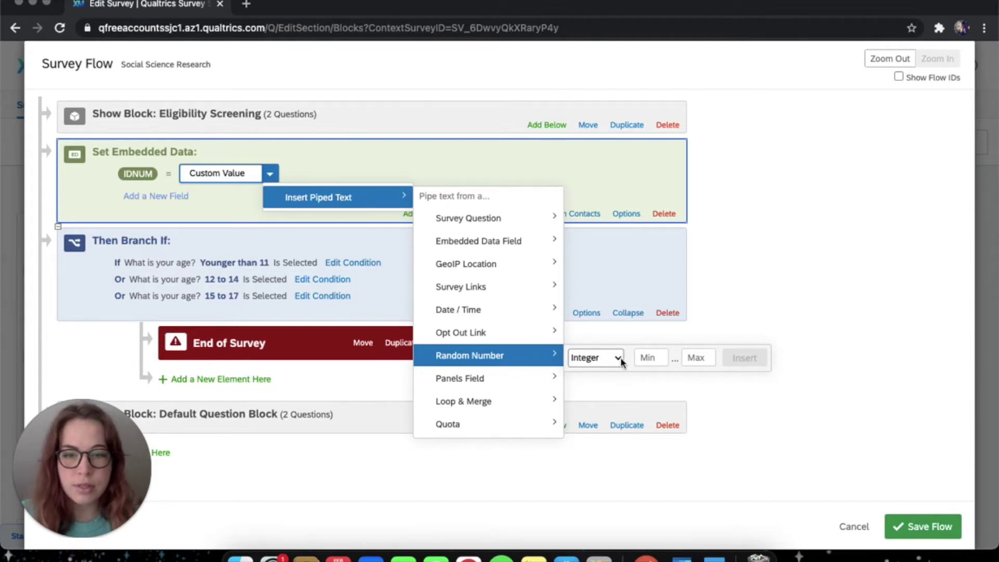
pyautogui.click(645, 358)
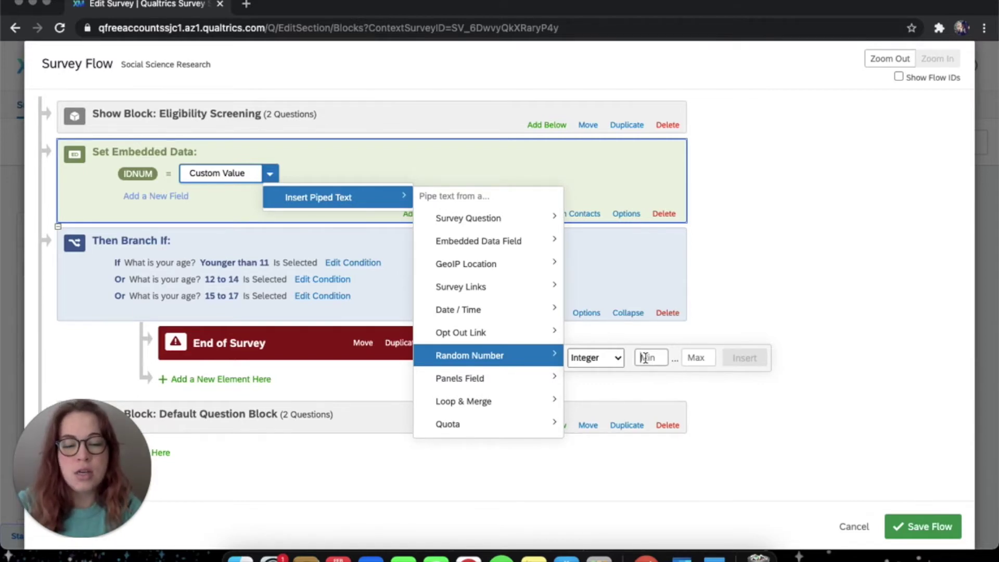
pyautogui.write('1000')
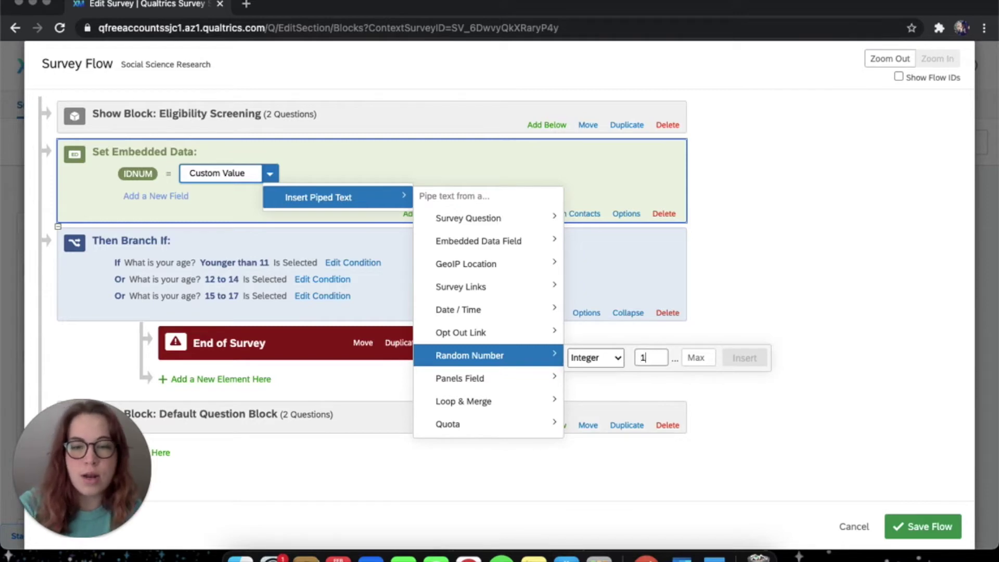
pyautogui.click(701, 357)
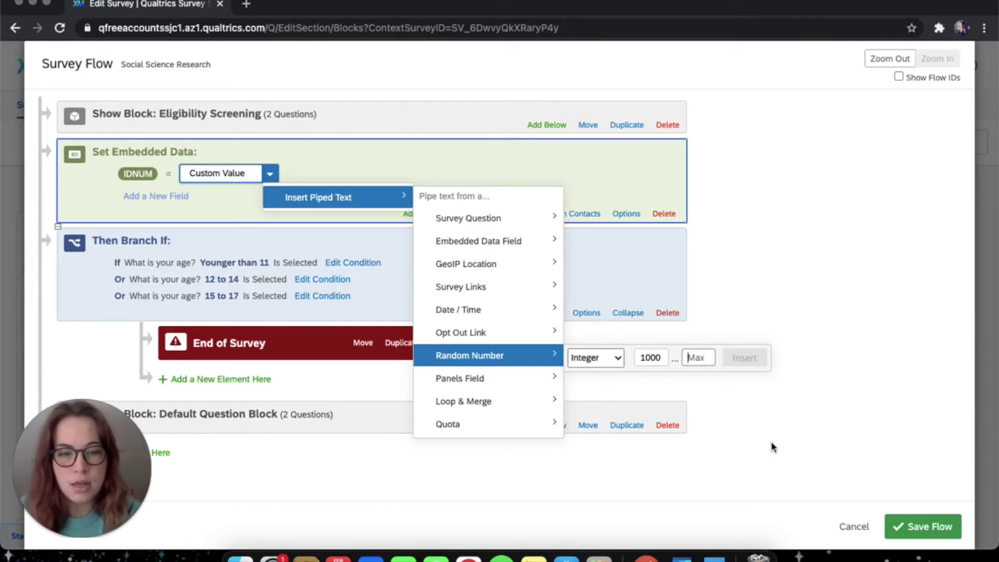
pyautogui.write('9999')
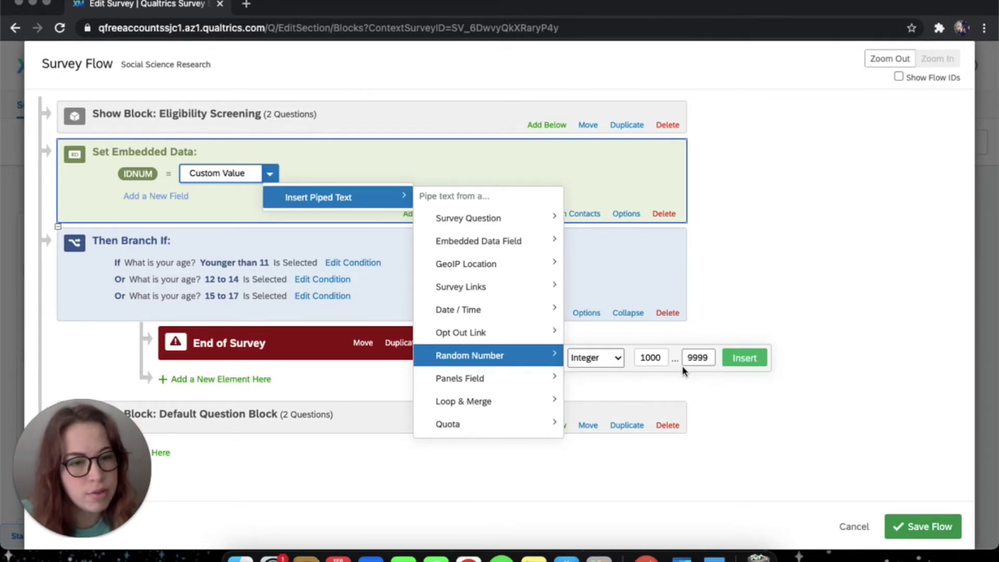
pyautogui.click(745, 358)
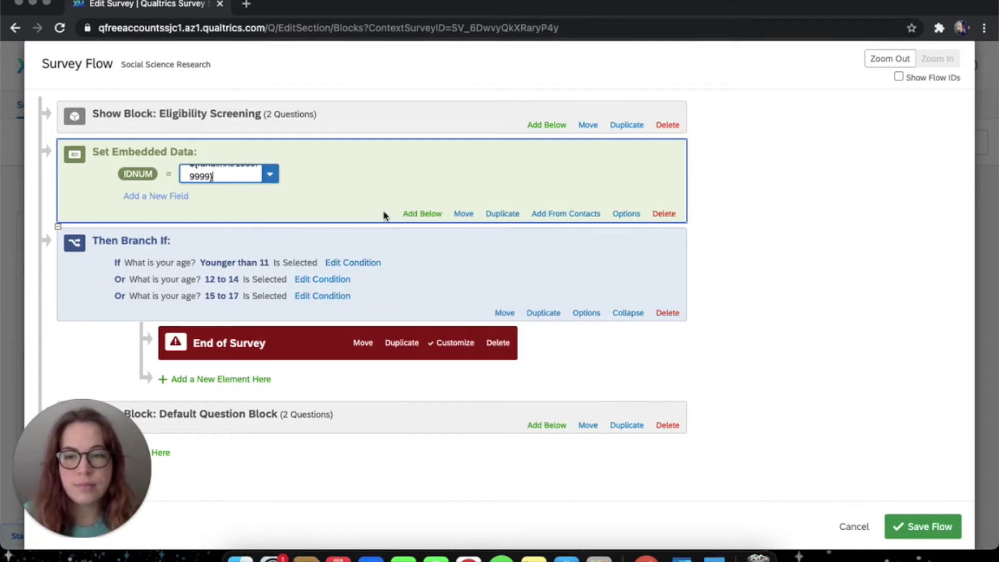
pyautogui.click(348, 174)
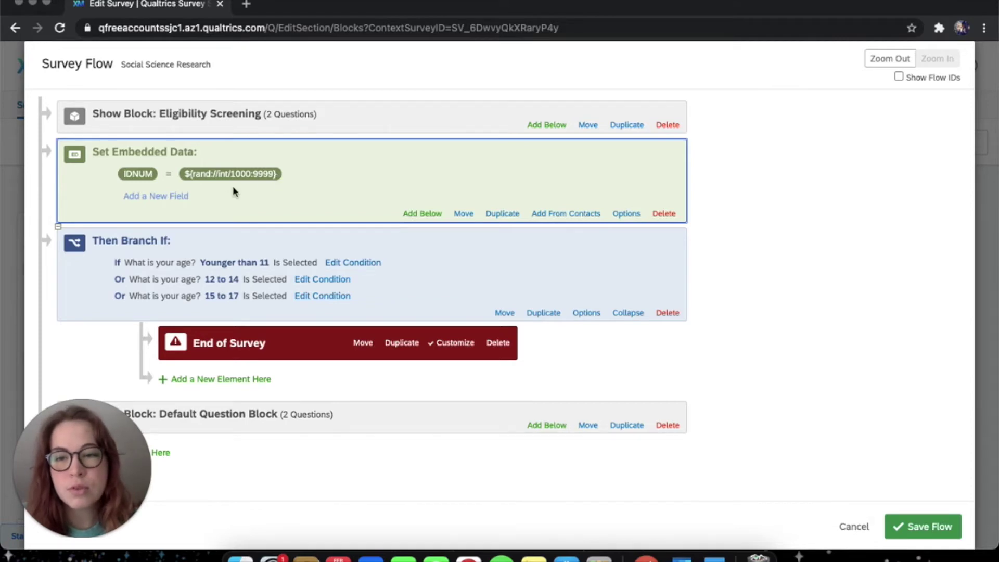
# Append Q4's selected-choice recode (the age answer) to IDNUM's value via piped text.
pyautogui.click(242, 173)
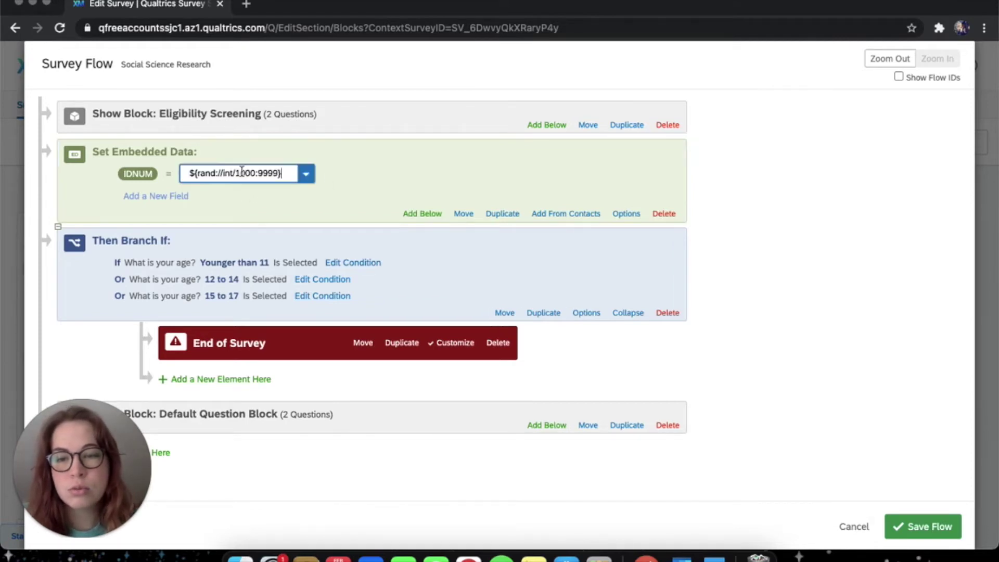
pyautogui.click(307, 177)
pyautogui.moveTo(336, 197)
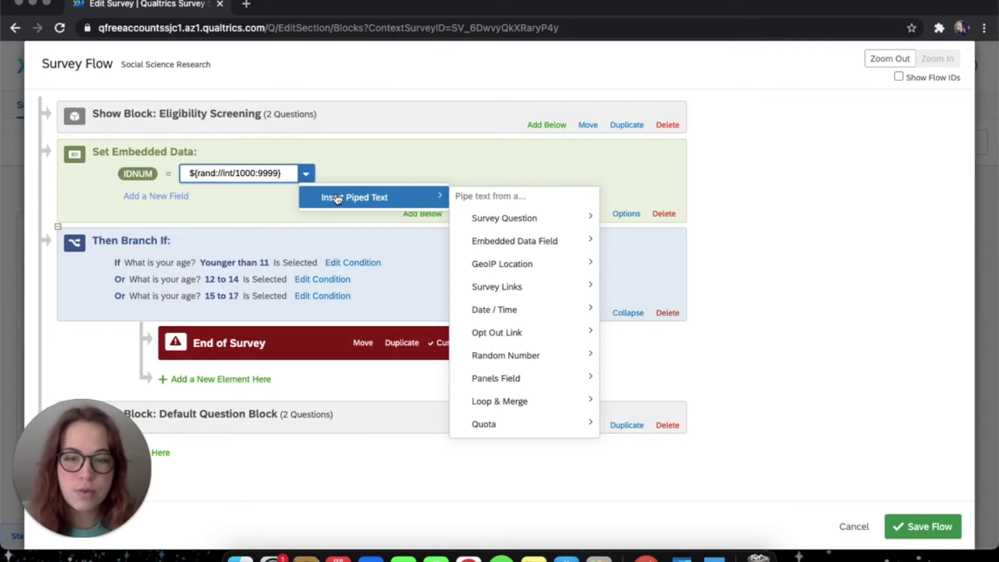
pyautogui.moveTo(529, 215)
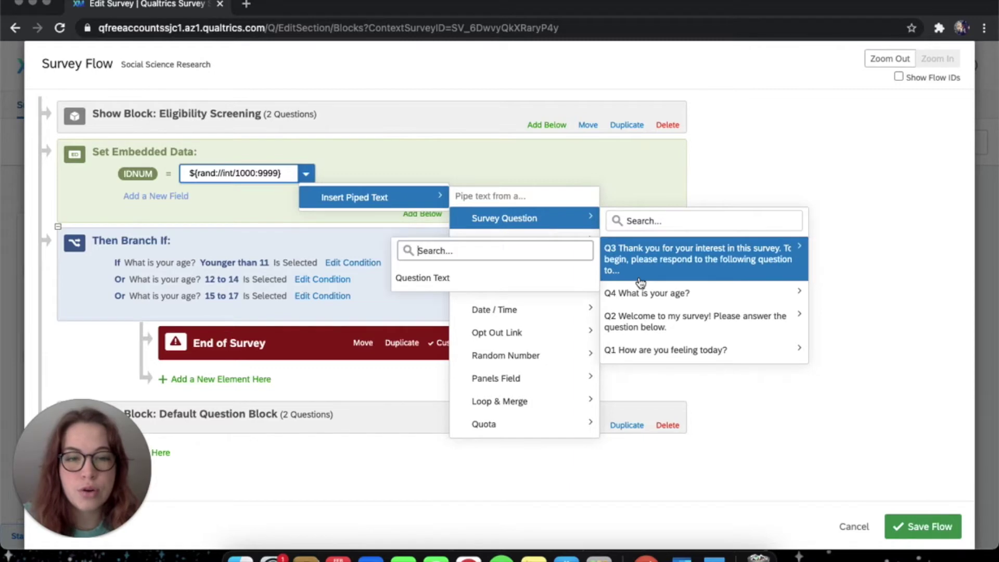
pyautogui.moveTo(650, 297)
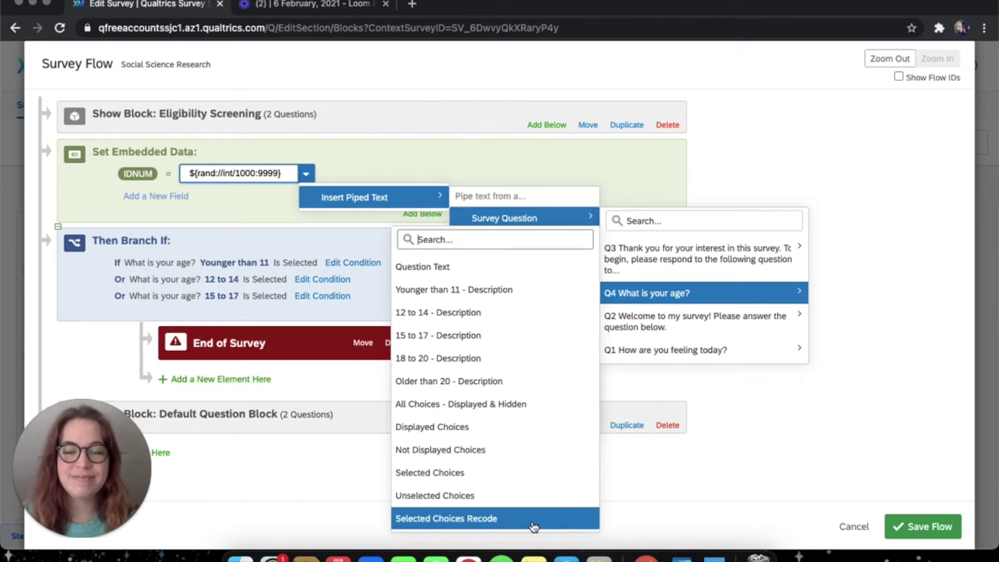
pyautogui.click(534, 520)
# Reorder IDNUM's value to ${q://QID4/SelectedChoicesRecode}${rand://int/1000:9999}.
pyautogui.click(456, 199)
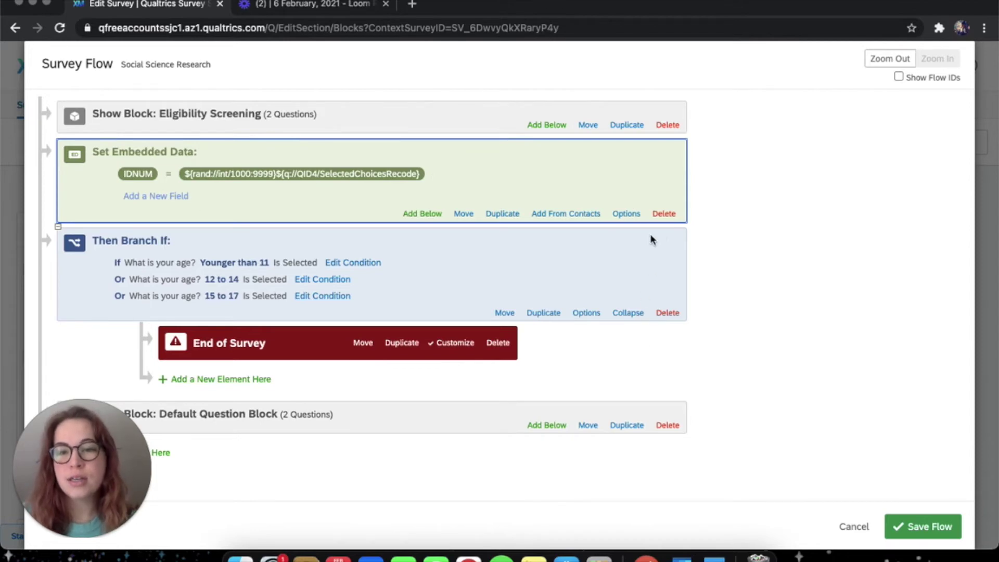
pyautogui.click(276, 174)
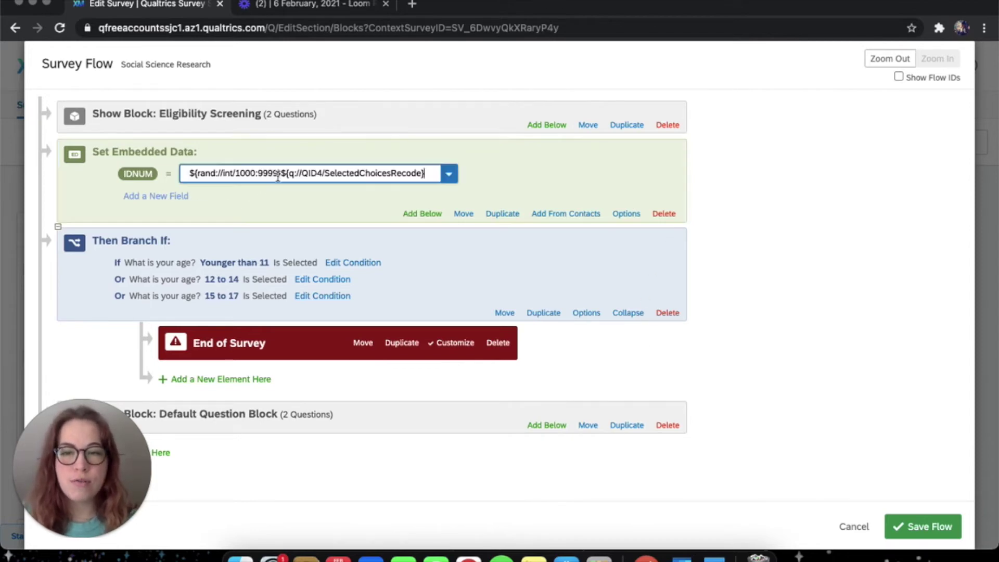
pyautogui.click(210, 176)
pyautogui.press('super+c')
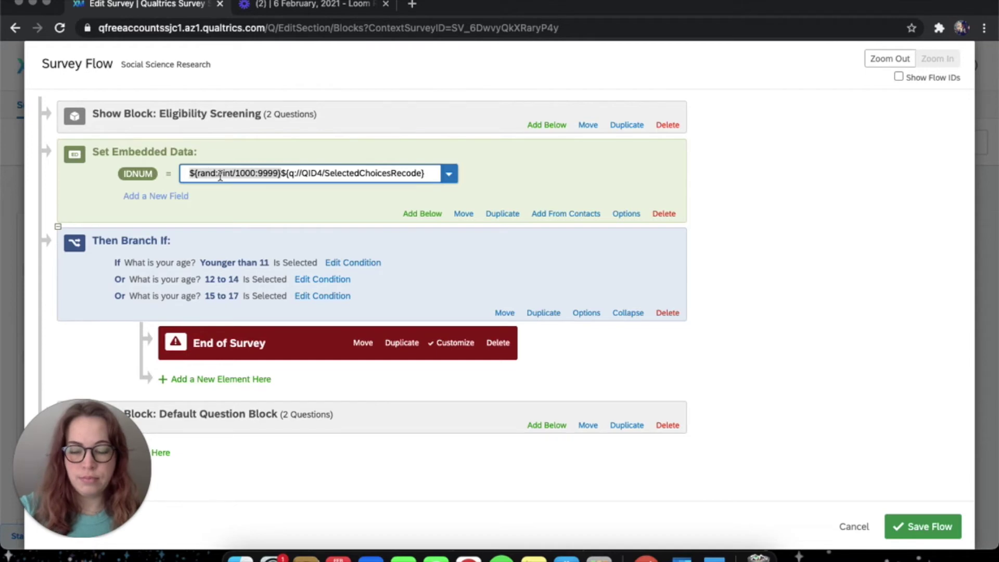
pyautogui.press('BackSpace')
pyautogui.click(359, 175)
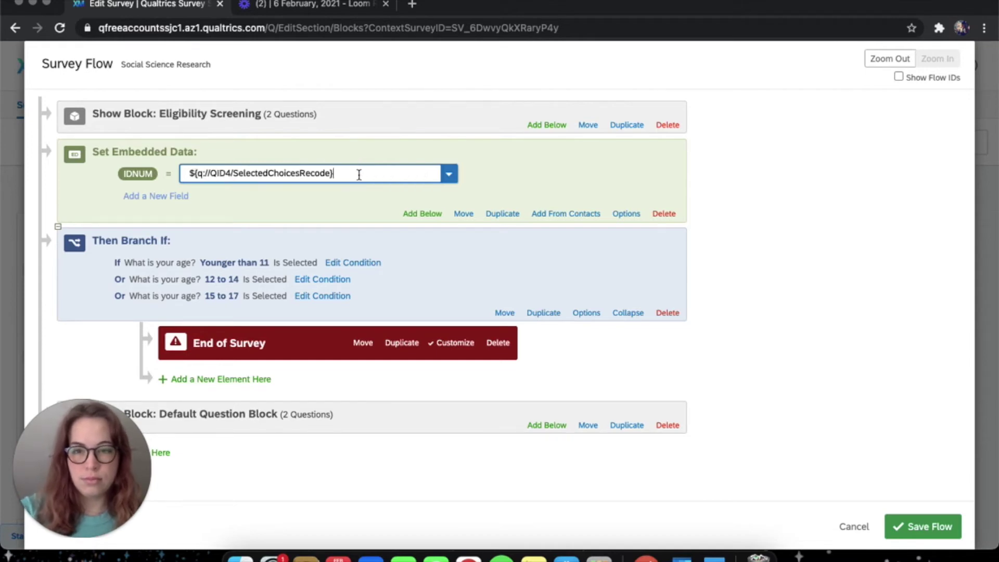
pyautogui.press('super+v')
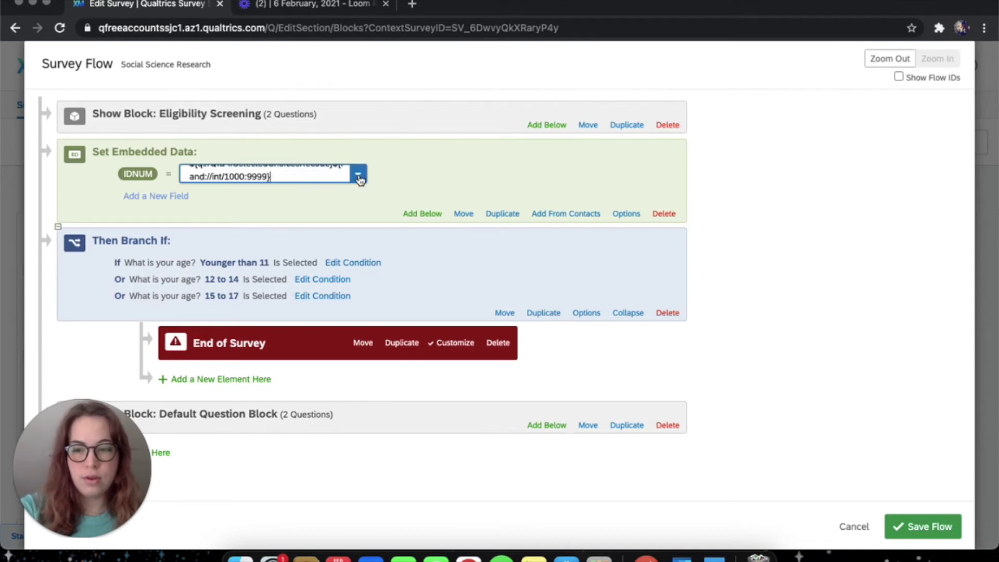
pyautogui.click(404, 181)
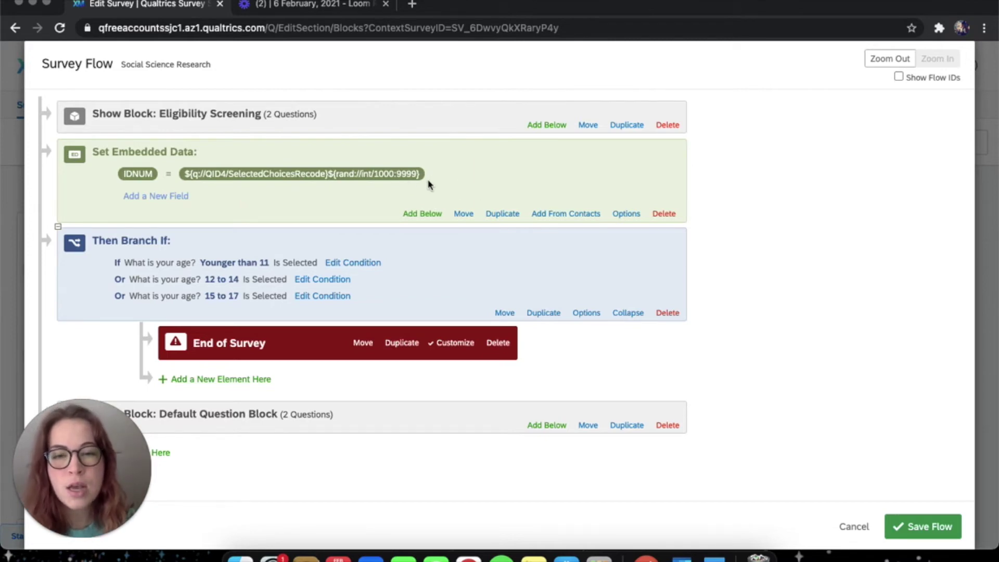
# Reopen IDNUM's value and bring up its list of piped-text sources.
pyautogui.click(399, 176)
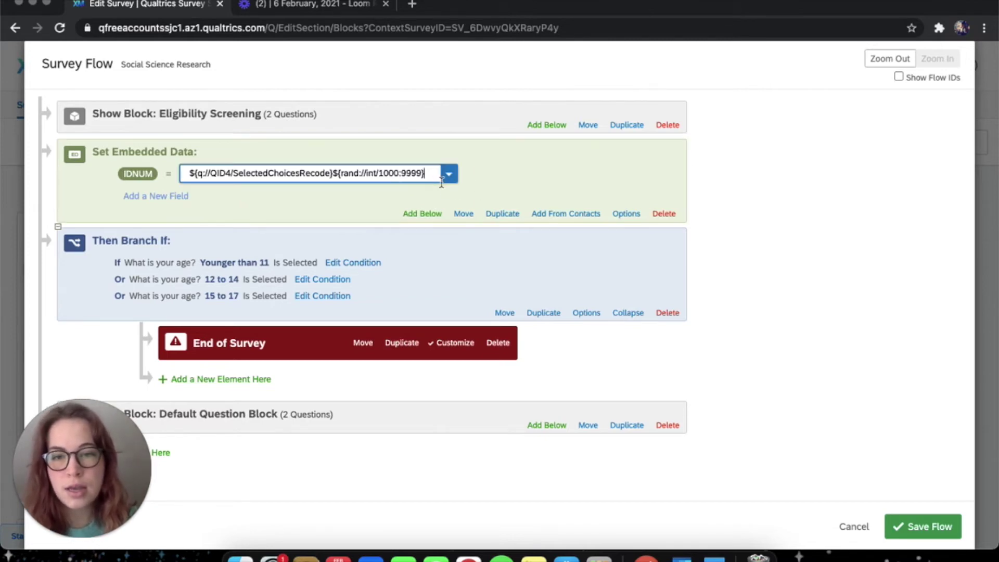
pyautogui.click(448, 176)
pyautogui.moveTo(475, 197)
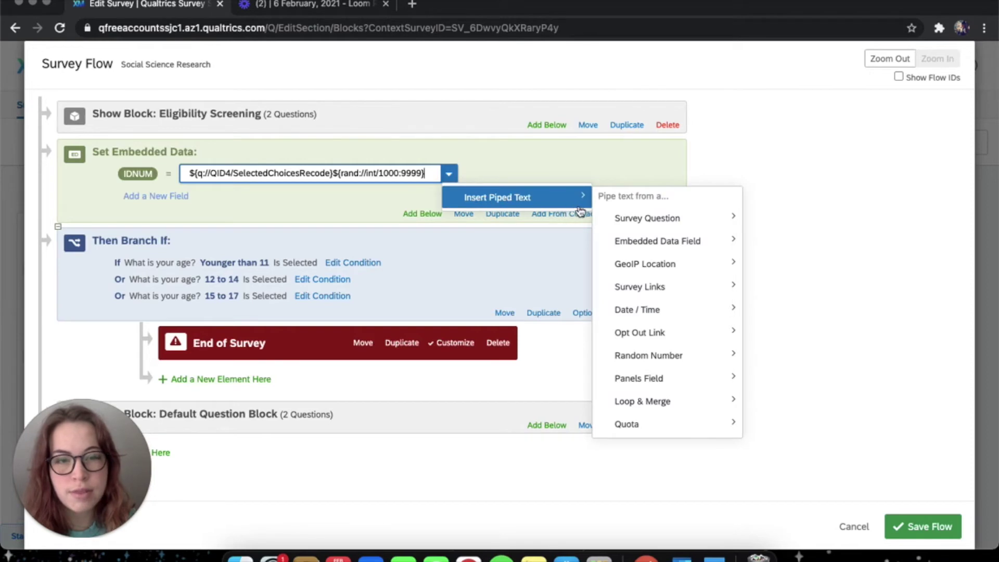
pyautogui.moveTo(708, 287)
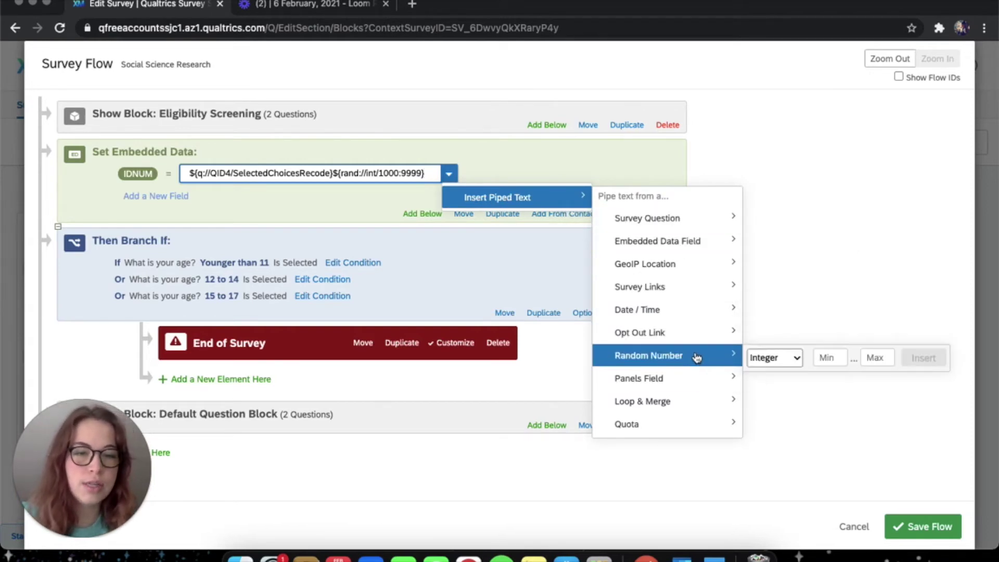
pyautogui.moveTo(737, 266)
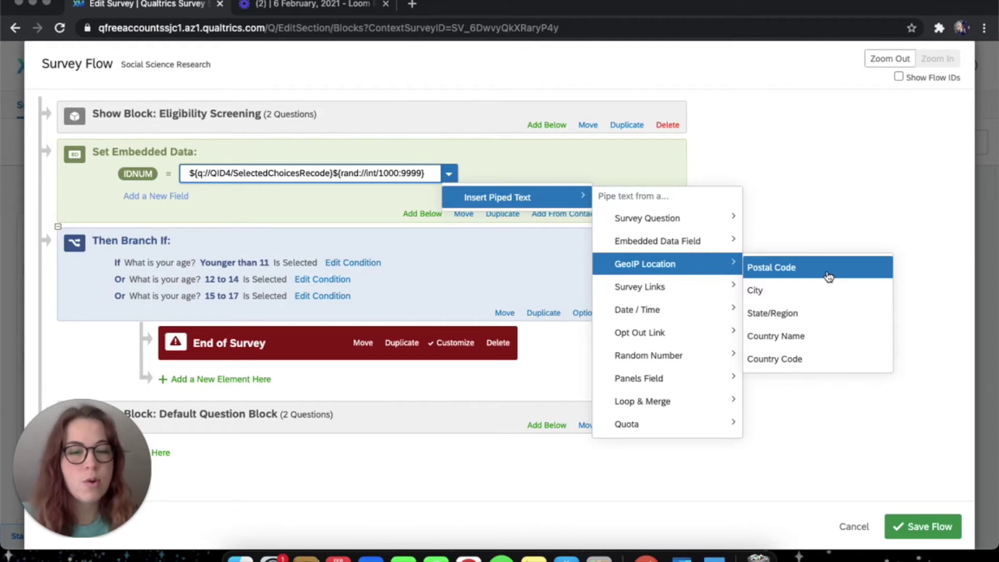
pyautogui.click(813, 221)
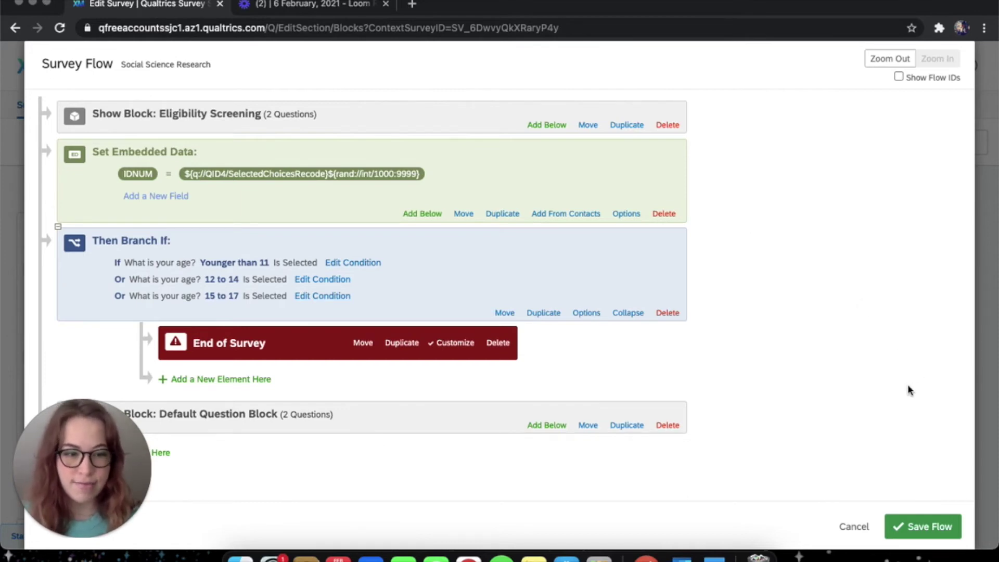
# Save the survey flow, then publish the survey and confirm.
pyautogui.click(923, 537)
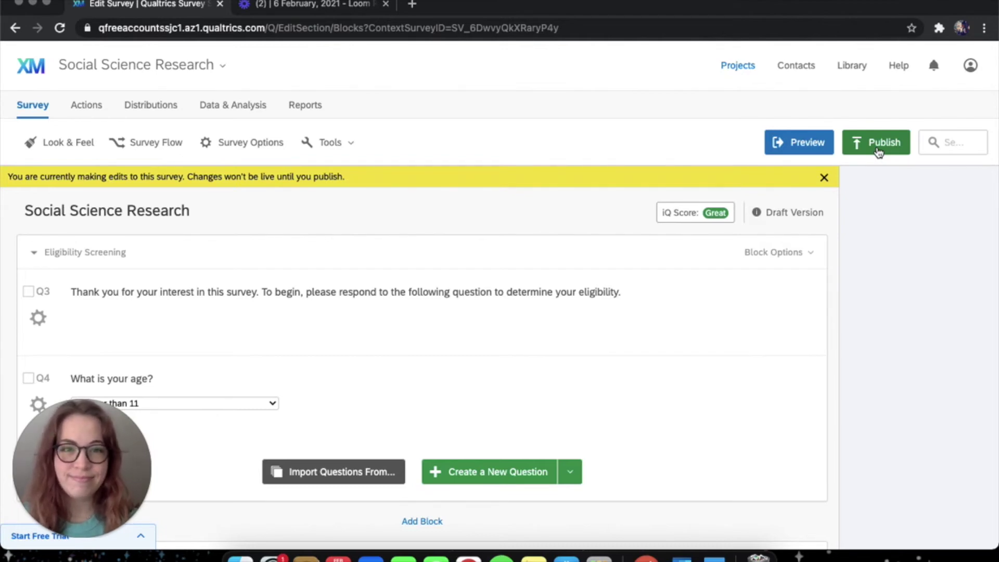
pyautogui.click(878, 151)
pyautogui.click(703, 396)
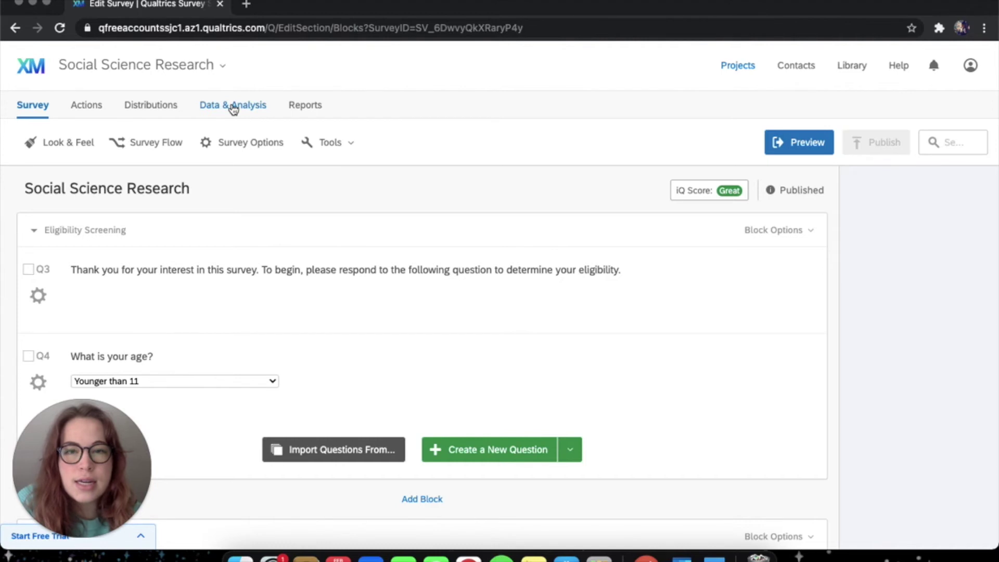
# Go to Data & Analysis and scroll through the 23 recorded responses.
pyautogui.click(233, 107)
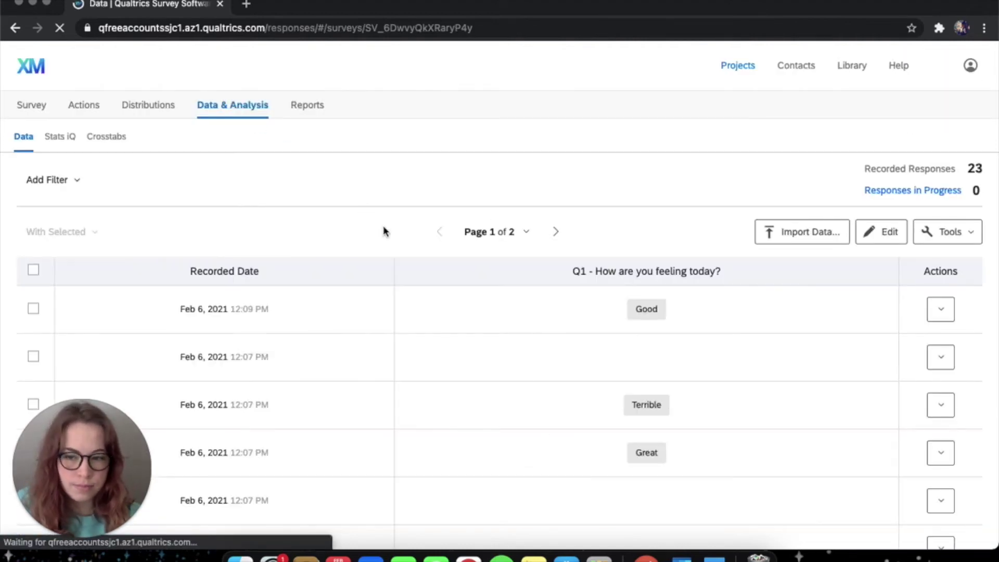
pyautogui.scroll(-2, 623, 405)
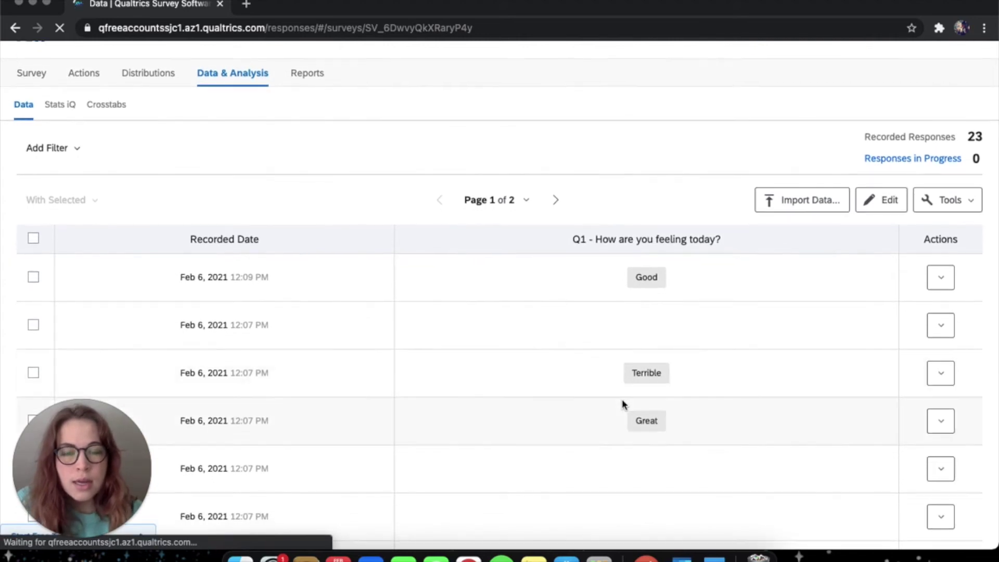
pyautogui.scroll(-3, 623, 404)
pyautogui.scroll(5, 623, 405)
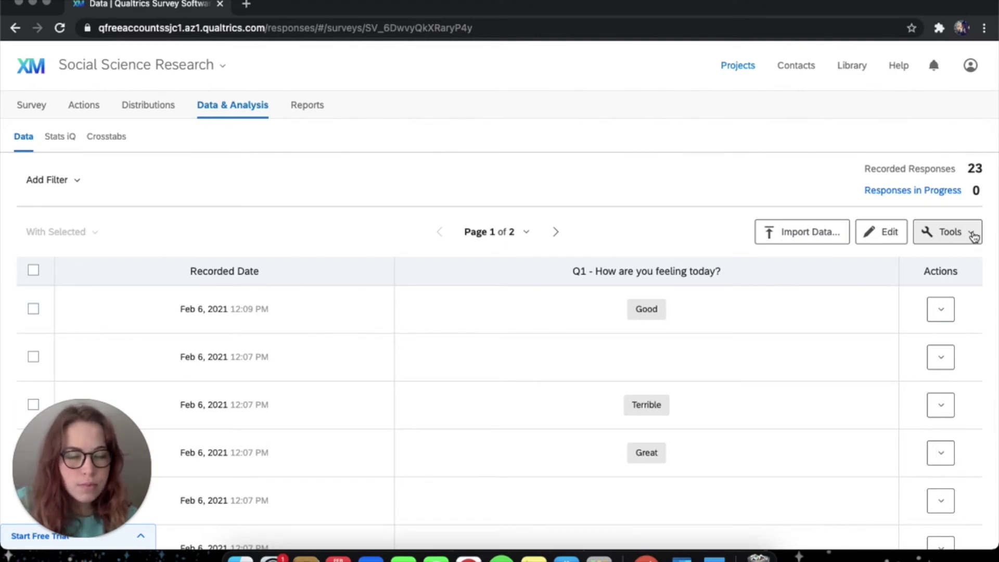
# Add the IDNUM embedded-data column through Tools > Choose Columns > Embedded Data.
pyautogui.click(973, 236)
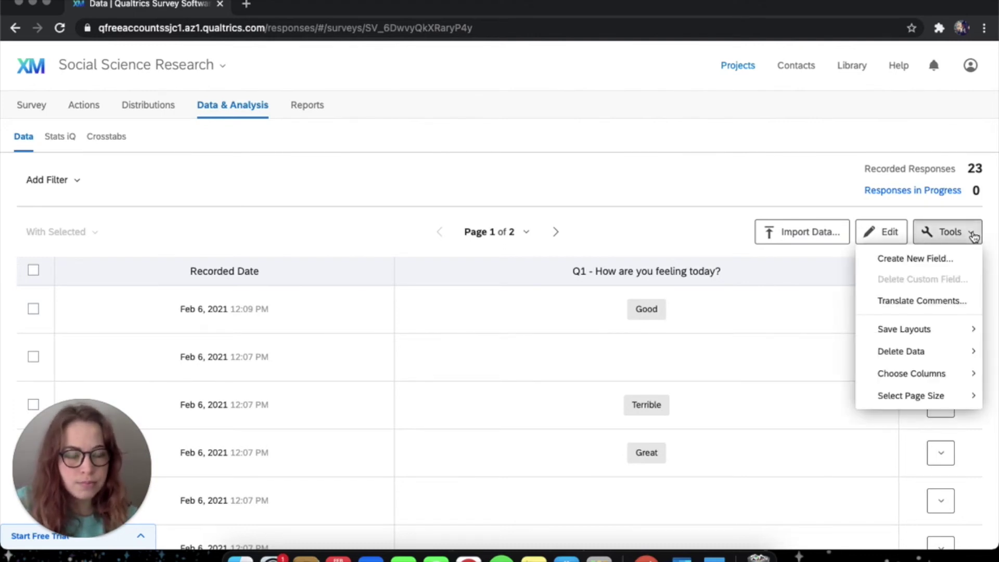
pyautogui.moveTo(905, 374)
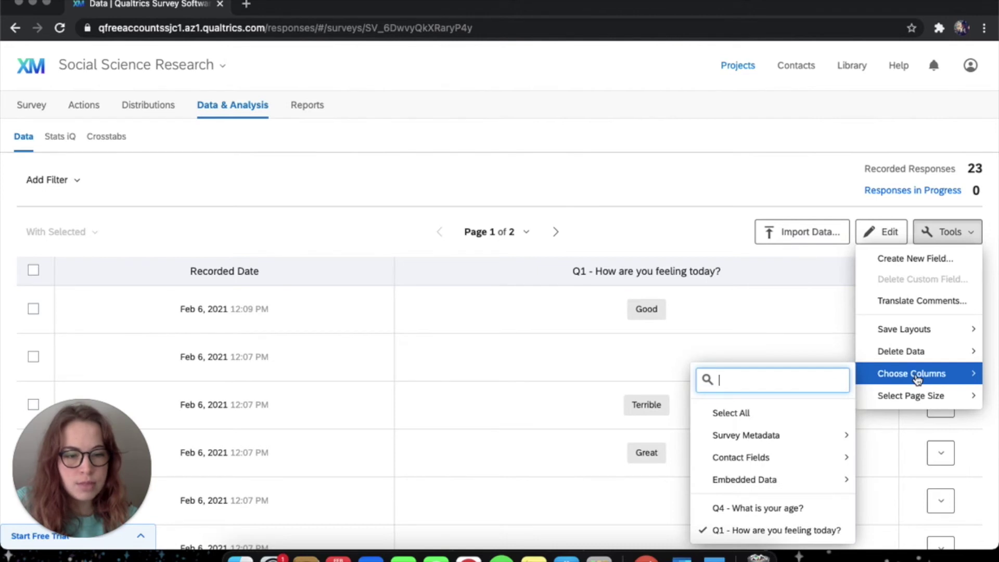
pyautogui.moveTo(766, 483)
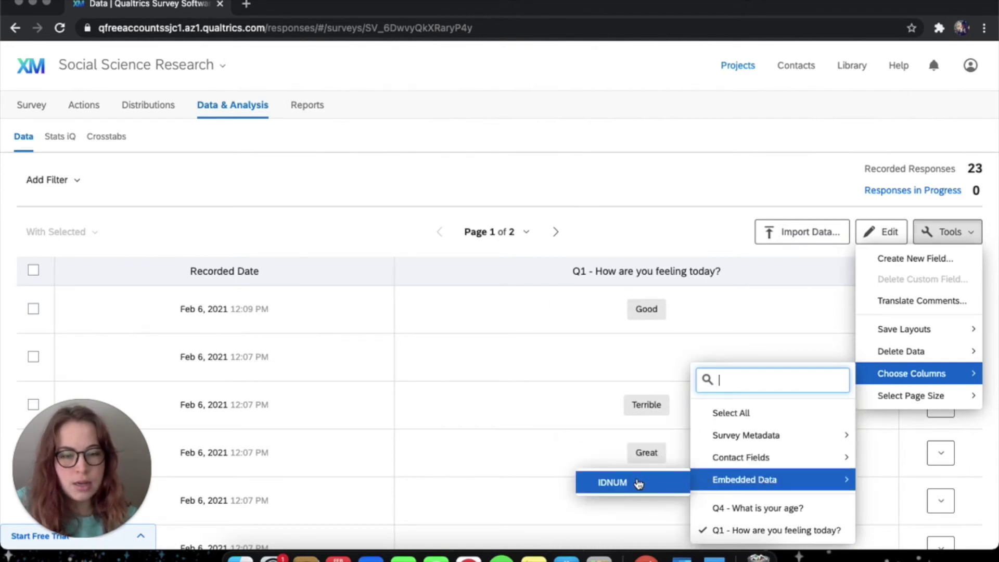
pyautogui.click(638, 483)
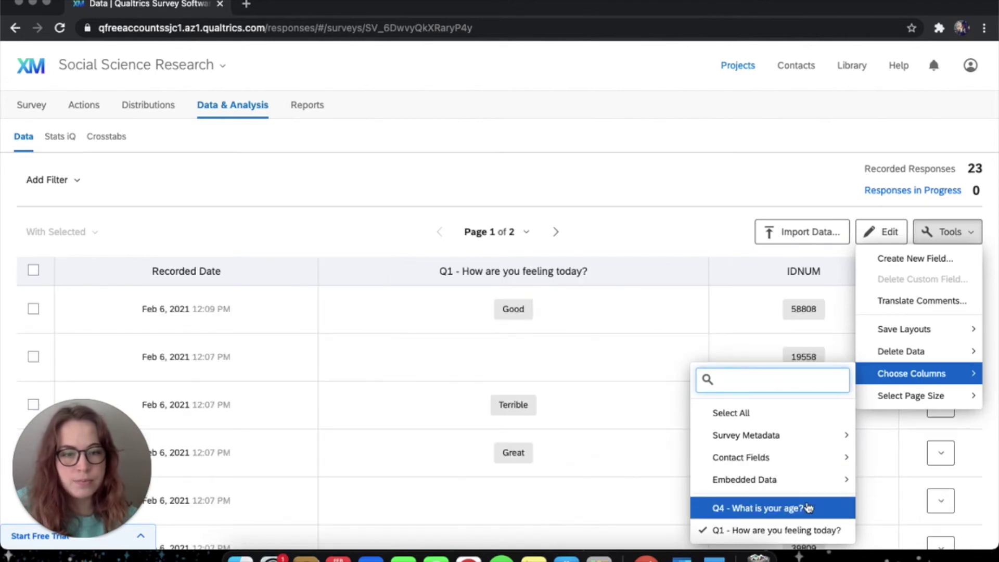
pyautogui.click(654, 236)
pyautogui.scroll(-4, 683, 186)
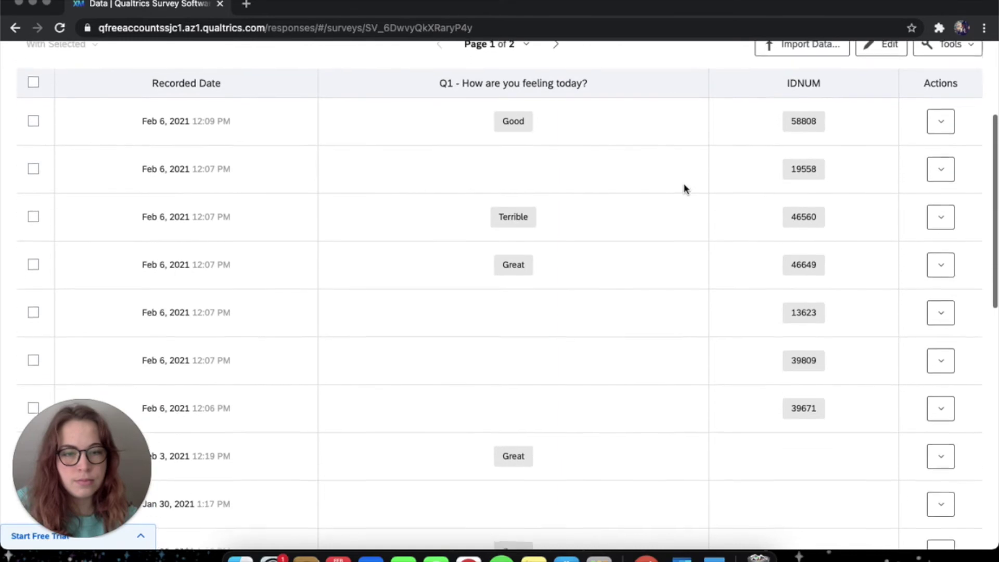
pyautogui.scroll(-1, 683, 189)
pyautogui.scroll(2, 684, 188)
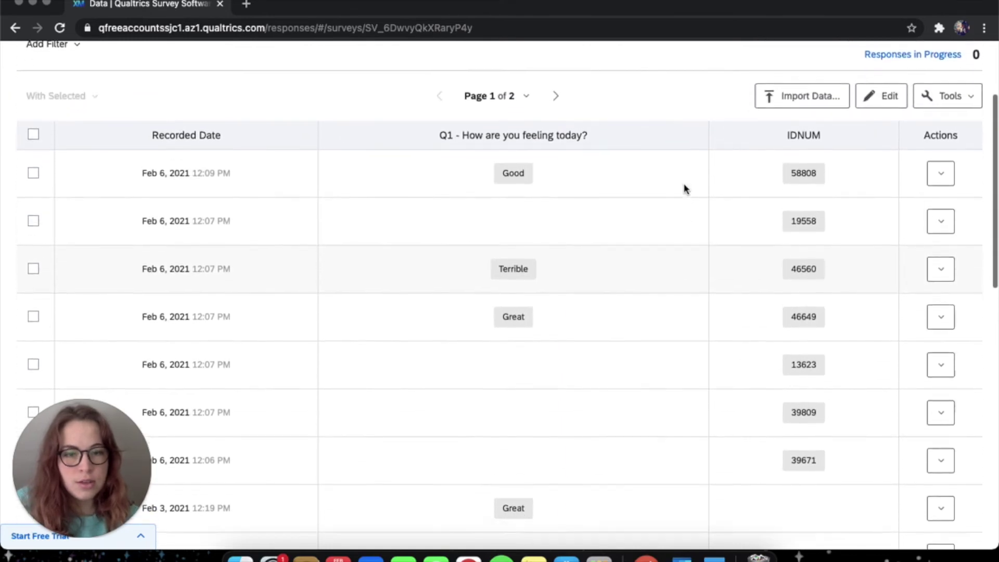
pyautogui.scroll(-4, 683, 188)
pyautogui.scroll(4, 684, 188)
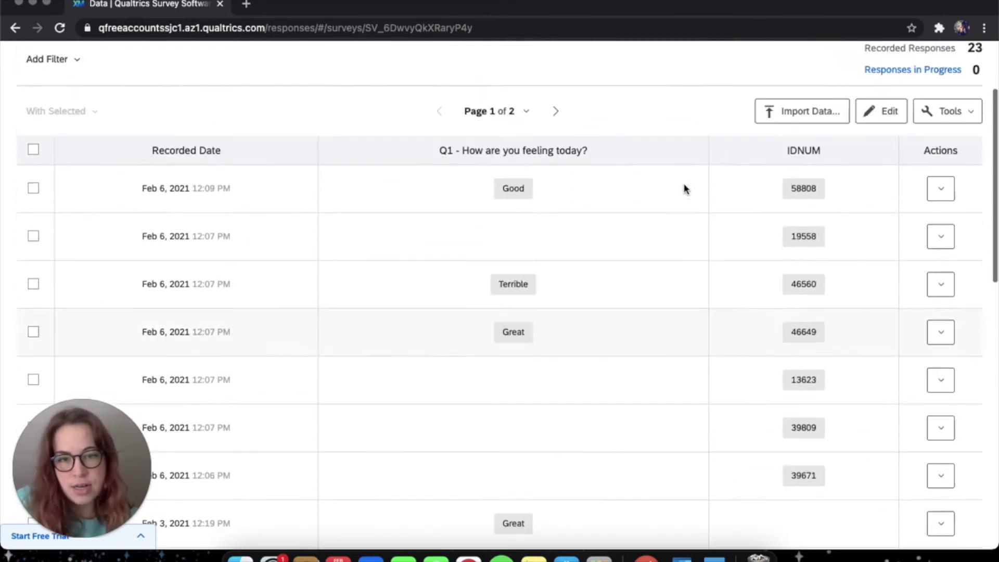
pyautogui.scroll(3, 683, 188)
pyautogui.scroll(-1, 684, 189)
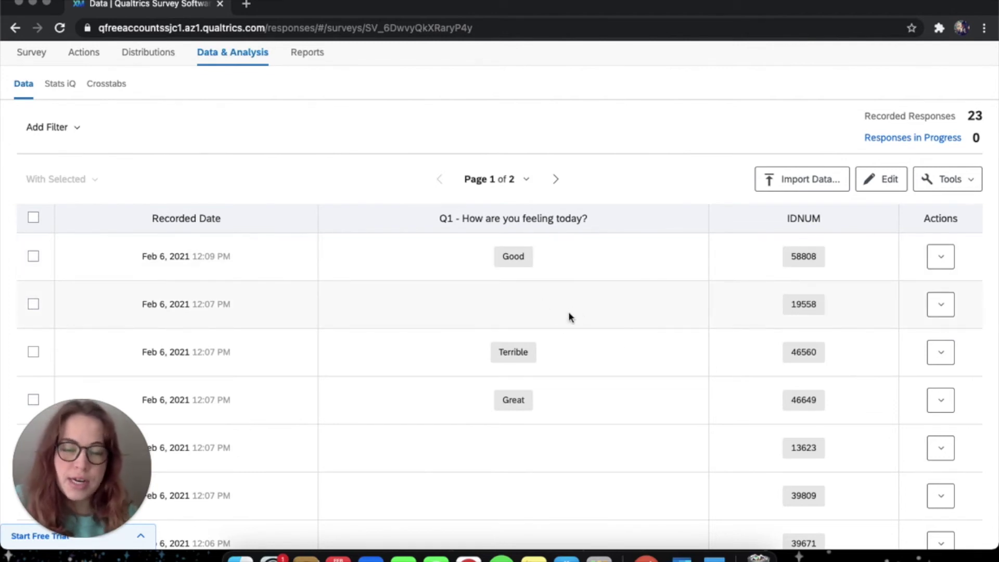
pyautogui.scroll(-2, 570, 317)
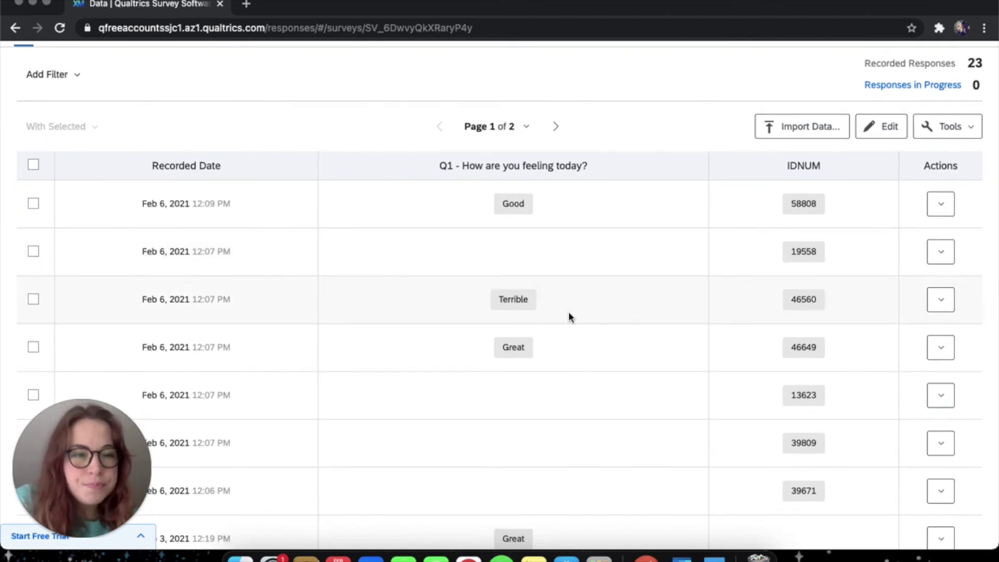
pyautogui.scroll(-1, 570, 316)
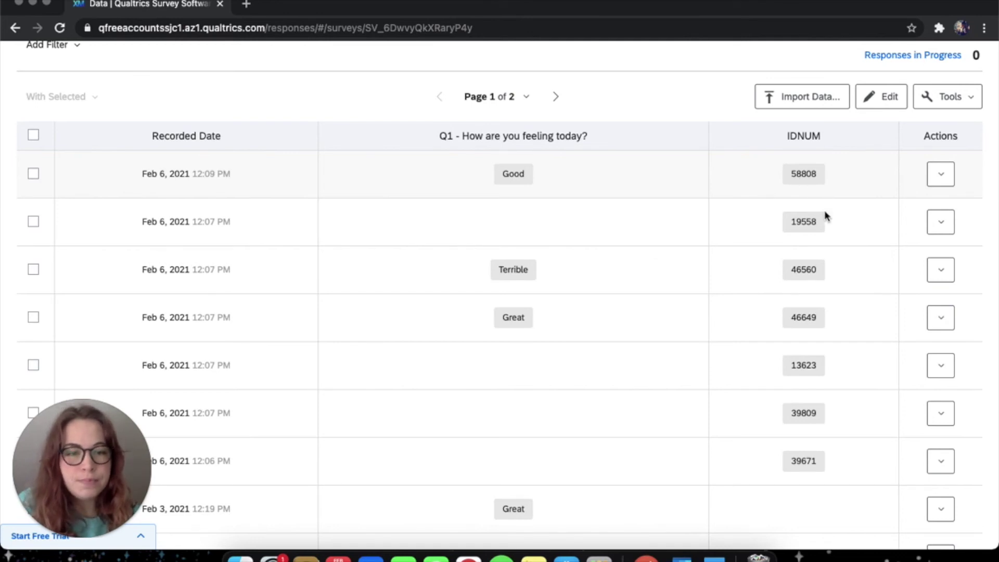
pyautogui.scroll(-1, 852, 301)
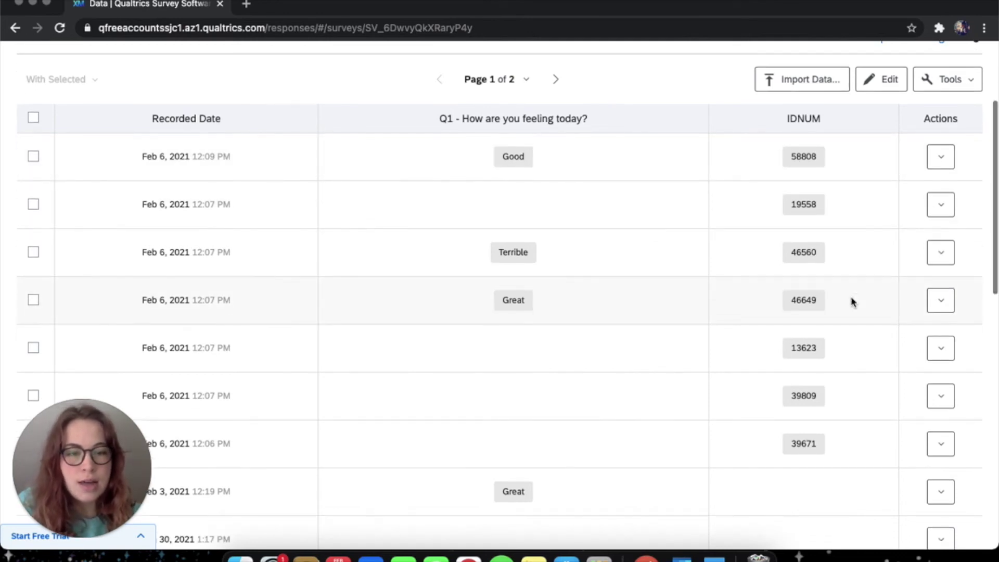
pyautogui.scroll(-2, 851, 302)
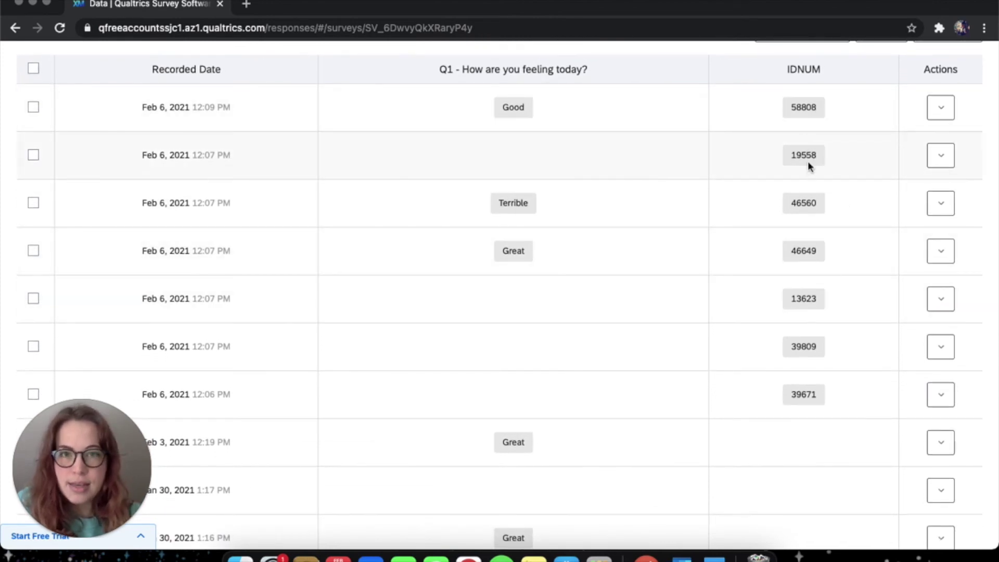
pyautogui.scroll(-5, 801, 368)
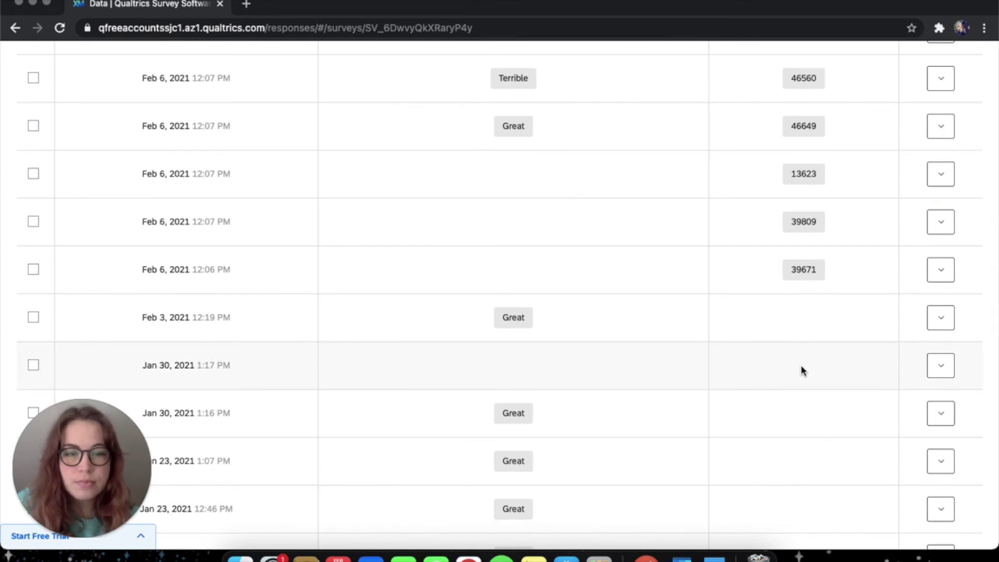
pyautogui.scroll(-1, 801, 368)
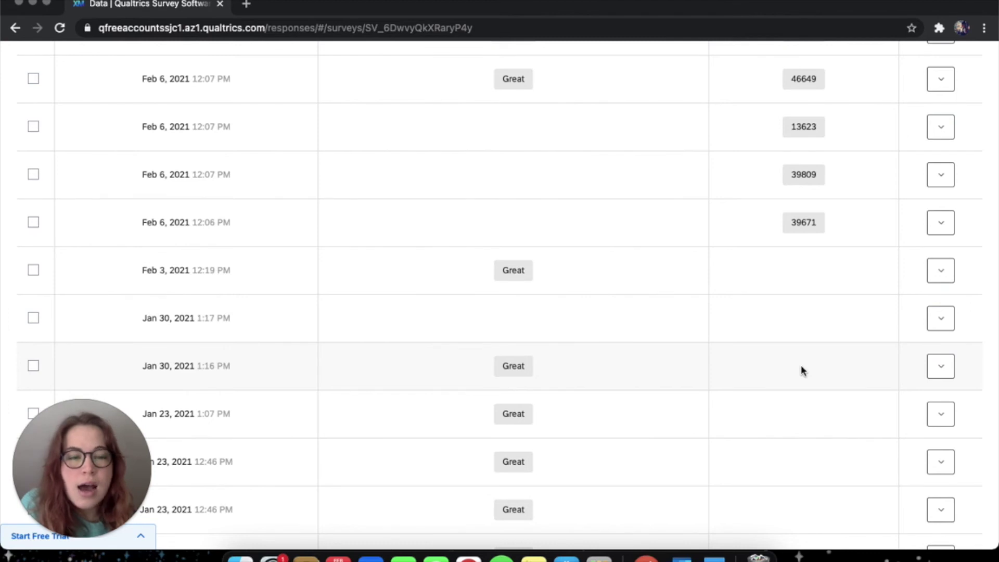
pyautogui.scroll(5, 821, 276)
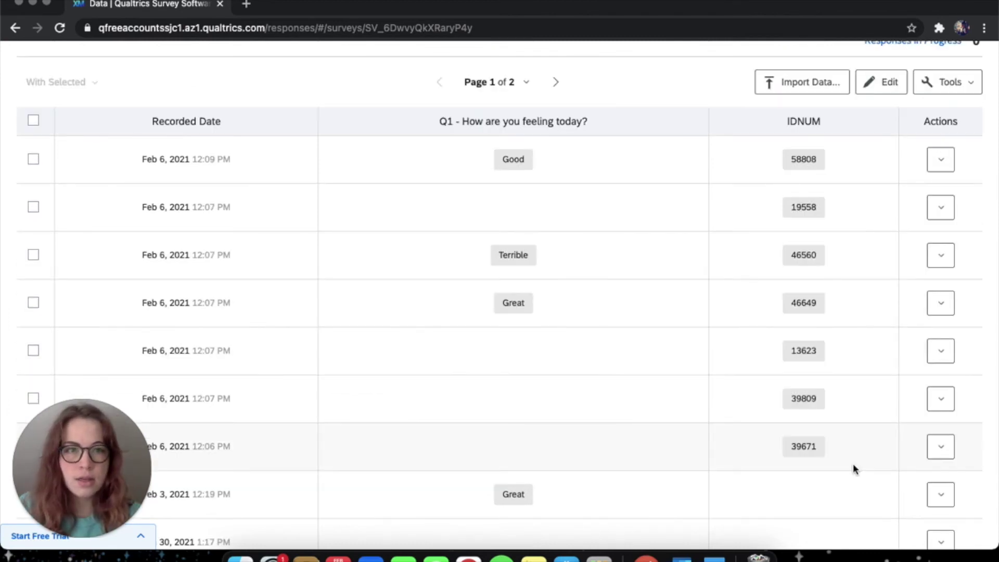
pyautogui.click(891, 87)
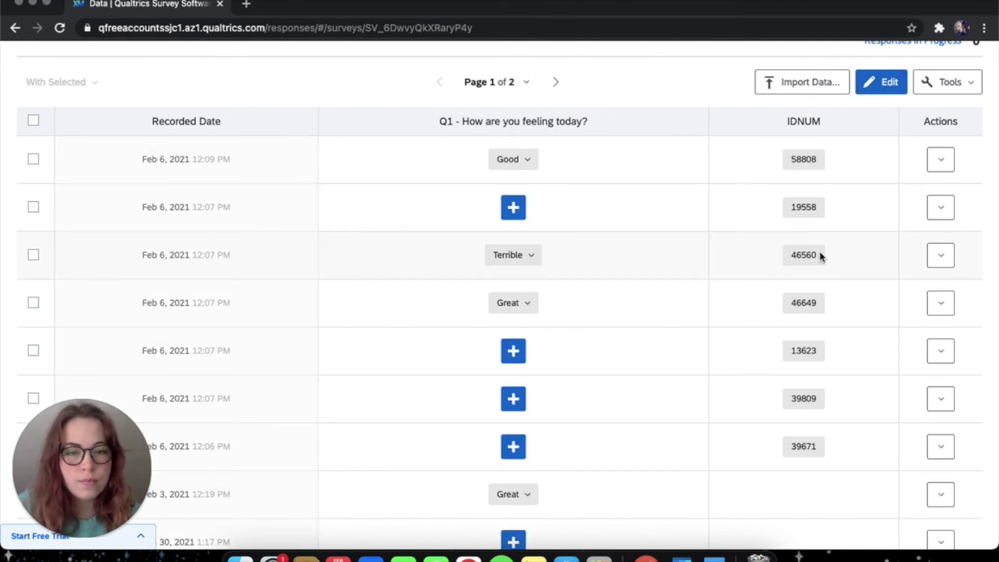
# Put the responses into edit mode and inspect Q1 answer choices for an unanswered row.
pyautogui.scroll(-5, 820, 256)
pyautogui.click(794, 293)
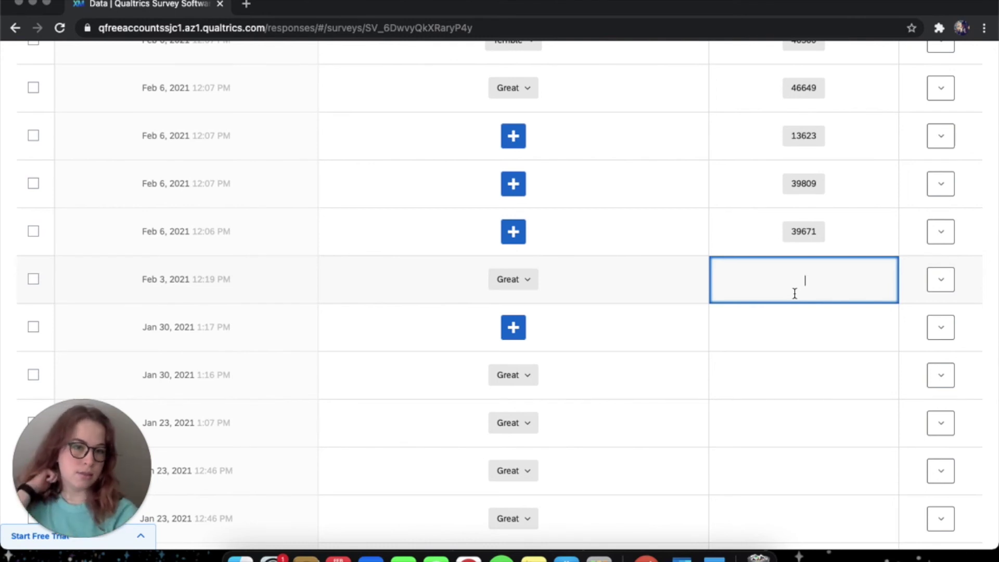
pyautogui.scroll(4, 794, 293)
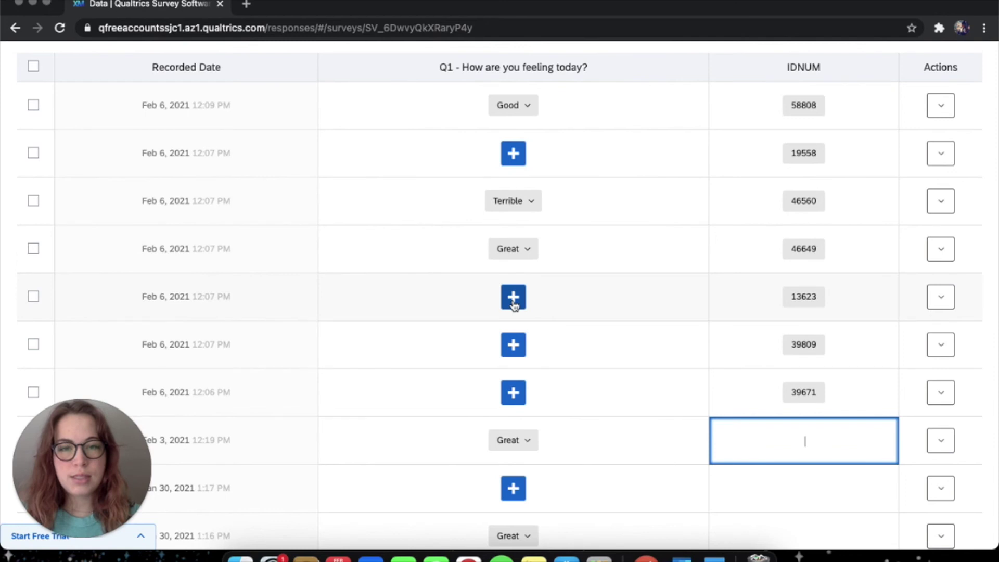
pyautogui.click(517, 163)
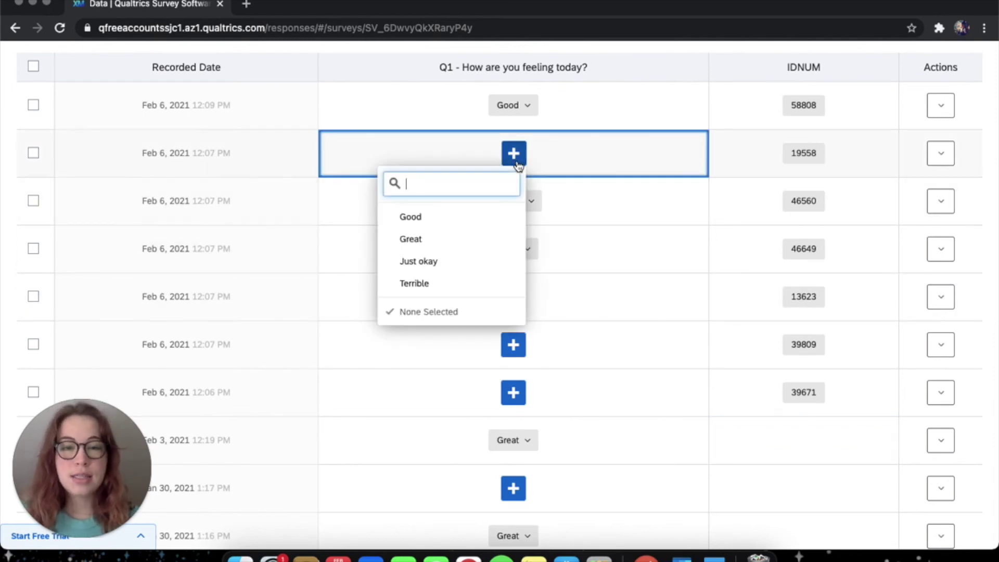
pyautogui.click(597, 218)
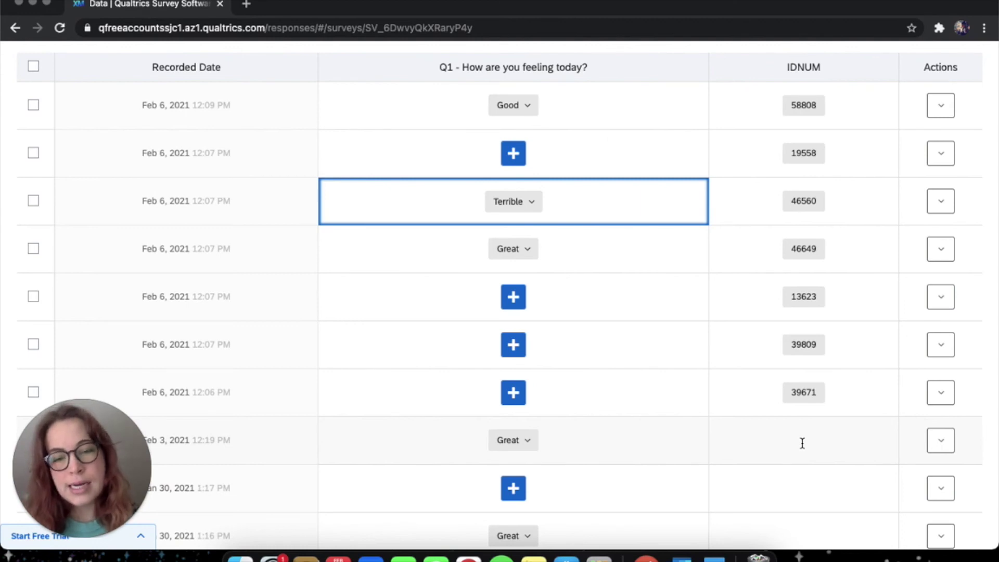
# Select the empty IDNUM cell of the Feb 3 response.
pyautogui.scroll(-1, 802, 443)
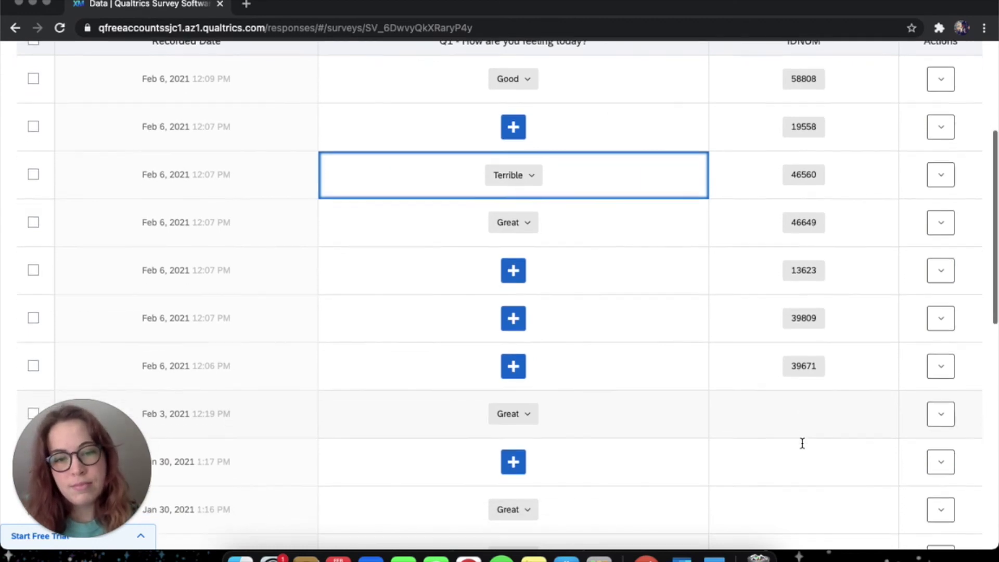
pyautogui.scroll(2, 802, 442)
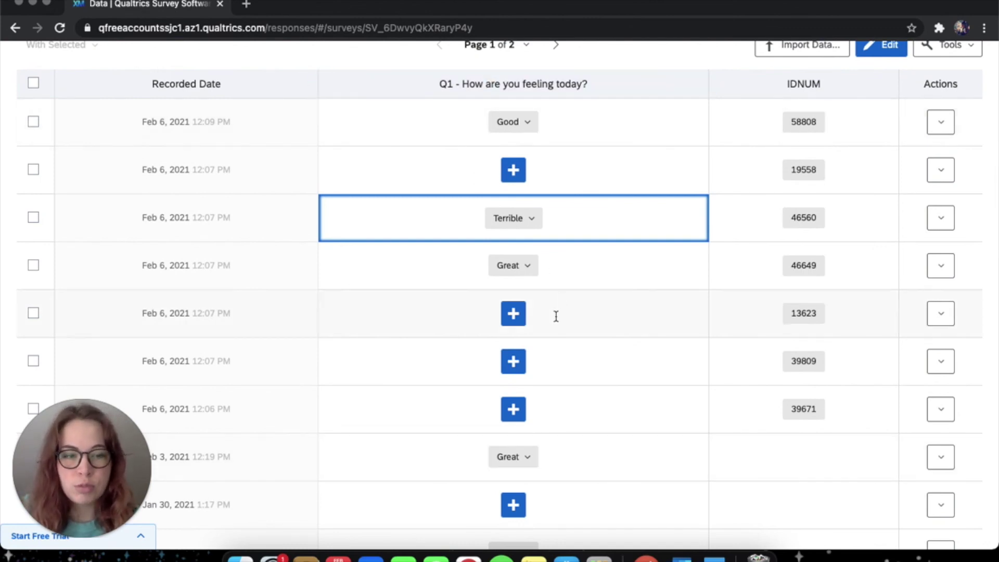
pyautogui.click(807, 458)
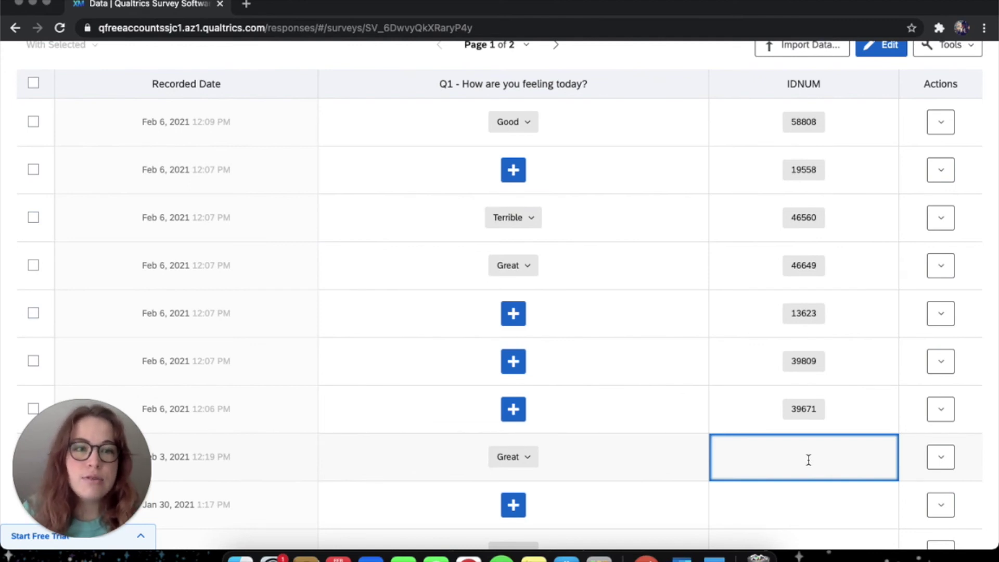
# Enter IDNUM values 01000, 01001 and 01002 for the Feb 3 and Jan 30 responses.
pyautogui.scroll(1, 817, 457)
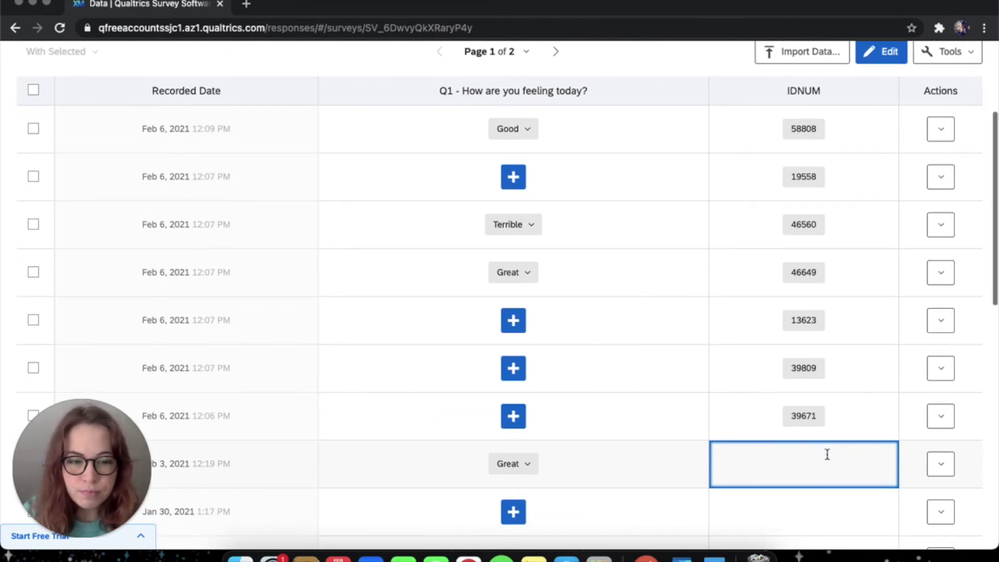
pyautogui.scroll(-1, 827, 454)
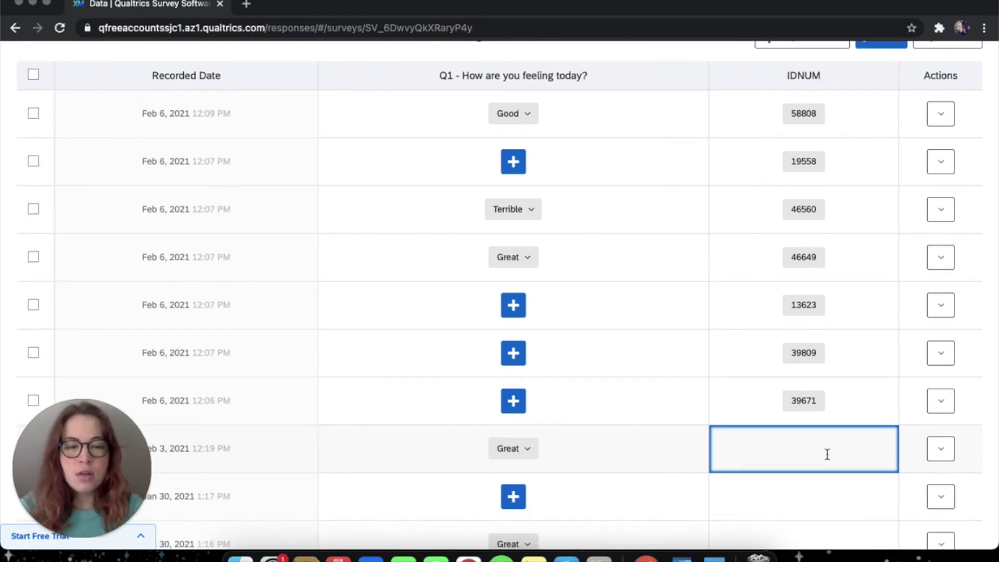
pyautogui.scroll(-5, 847, 390)
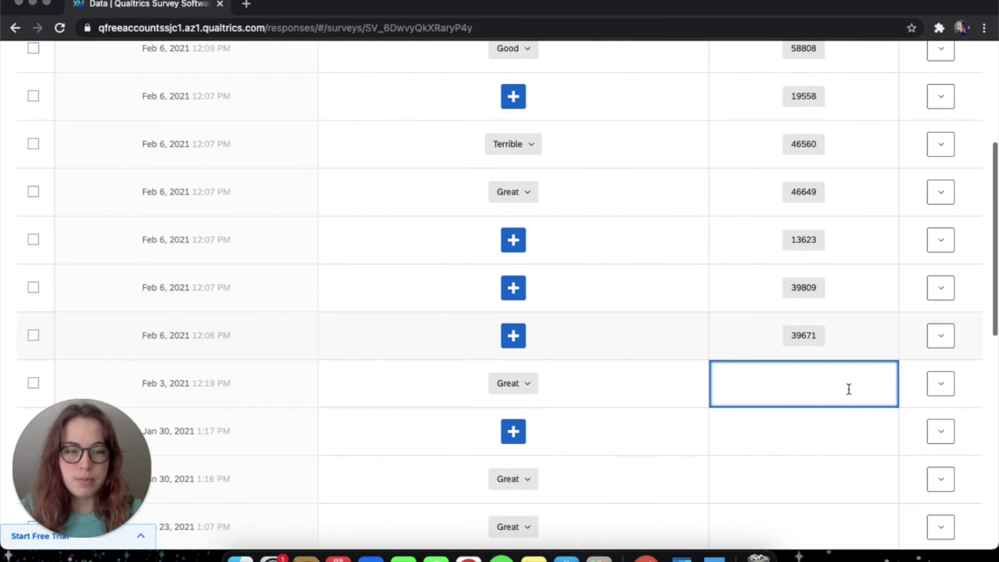
pyautogui.scroll(1, 863, 452)
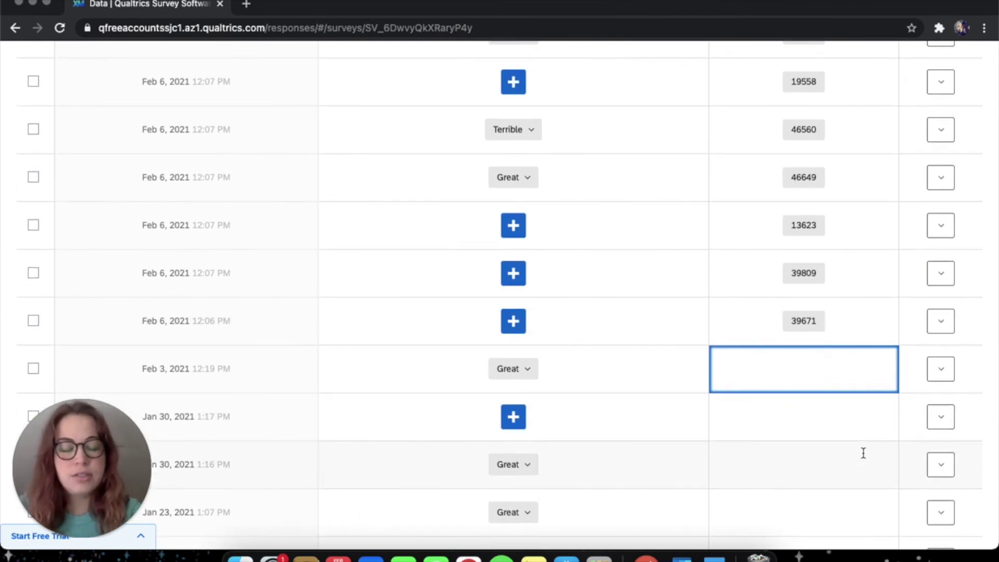
pyautogui.write('0')
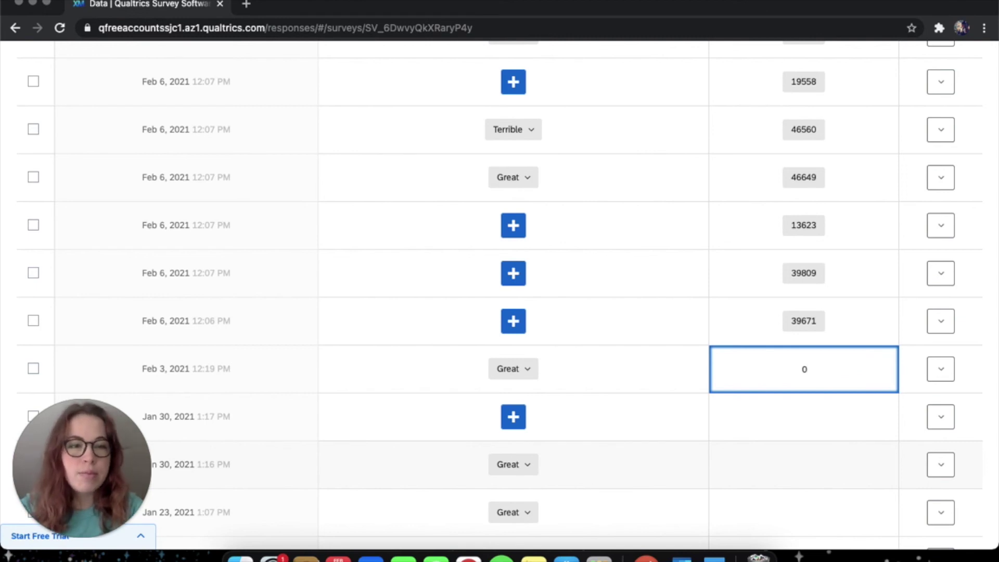
pyautogui.write('1000')
pyautogui.press('Return')
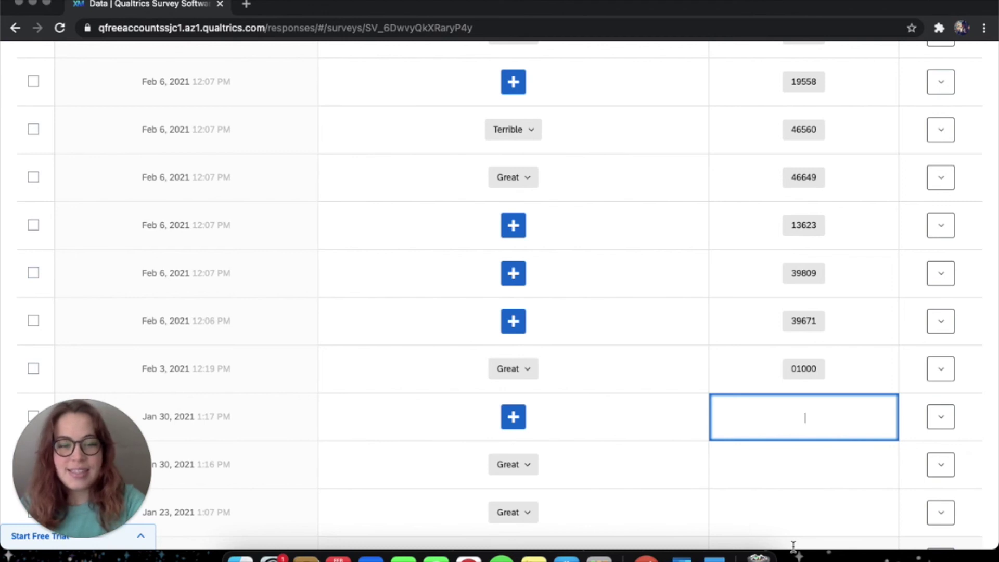
pyautogui.write('01001')
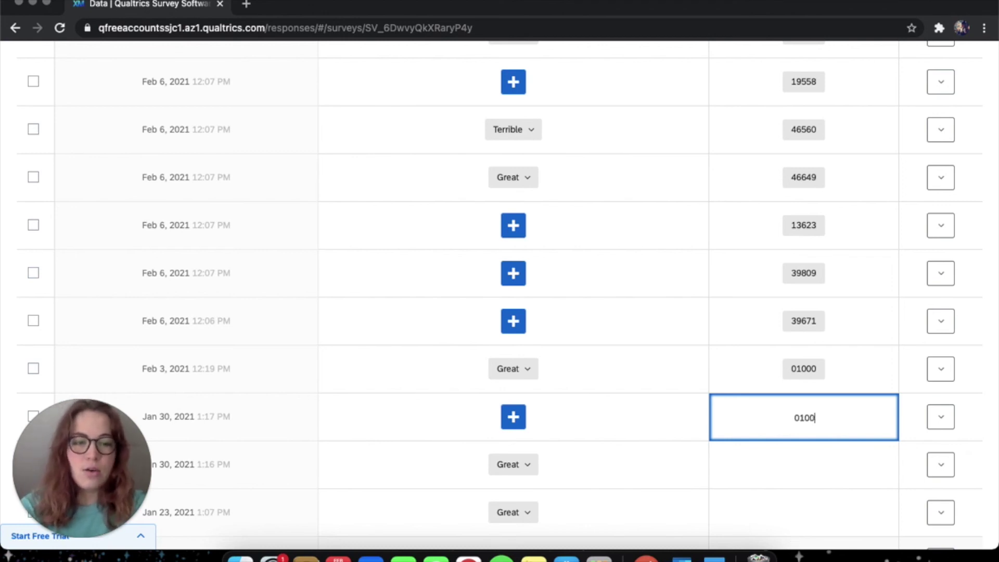
pyautogui.click(794, 448)
pyautogui.write('0')
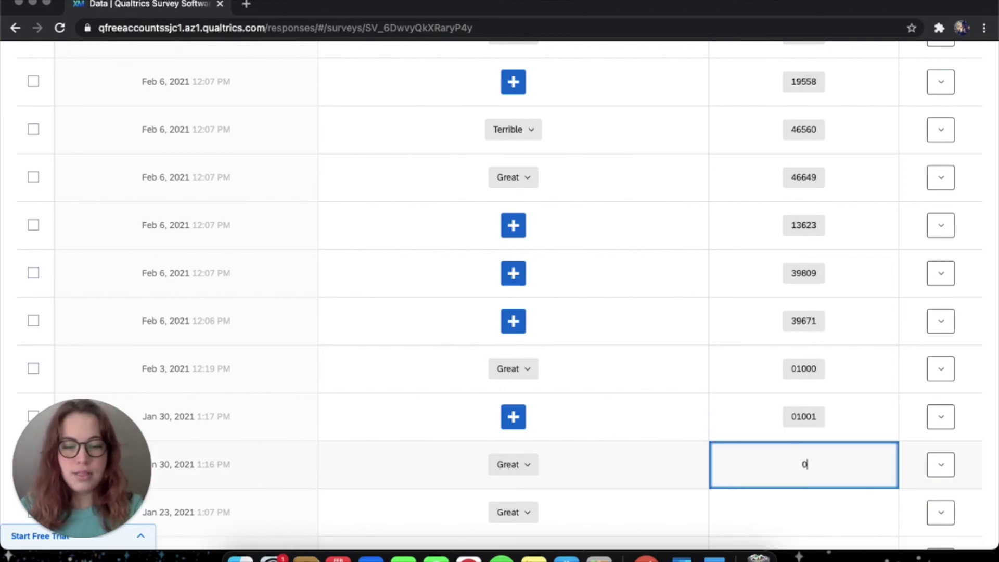
pyautogui.write('1')
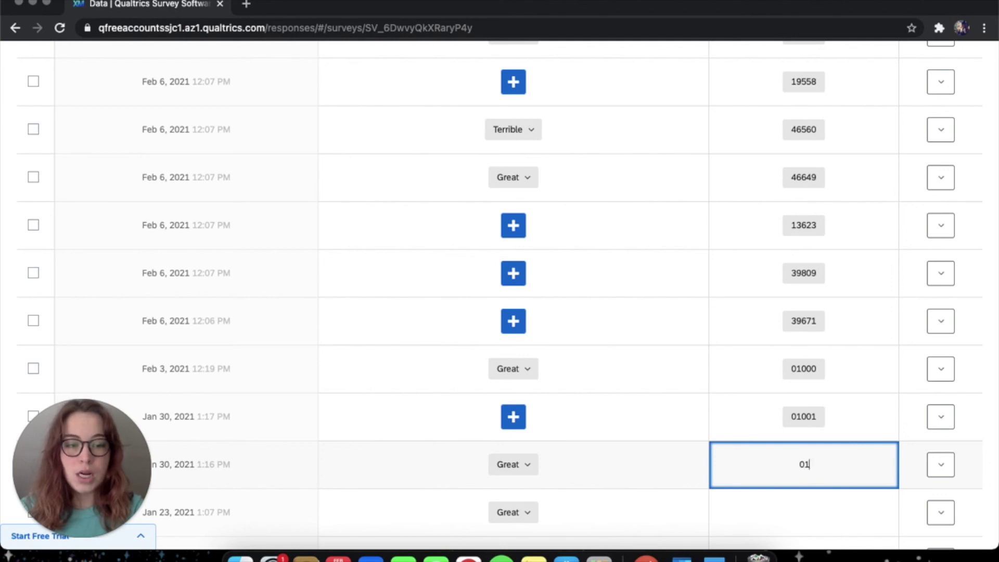
pyautogui.write('002')
pyautogui.press('Return')
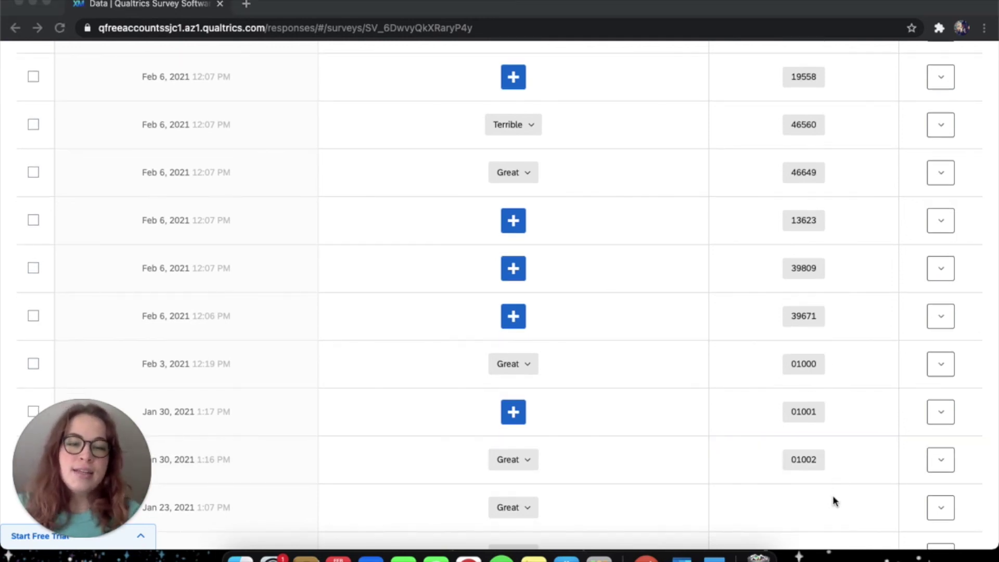
pyautogui.scroll(-2, 834, 501)
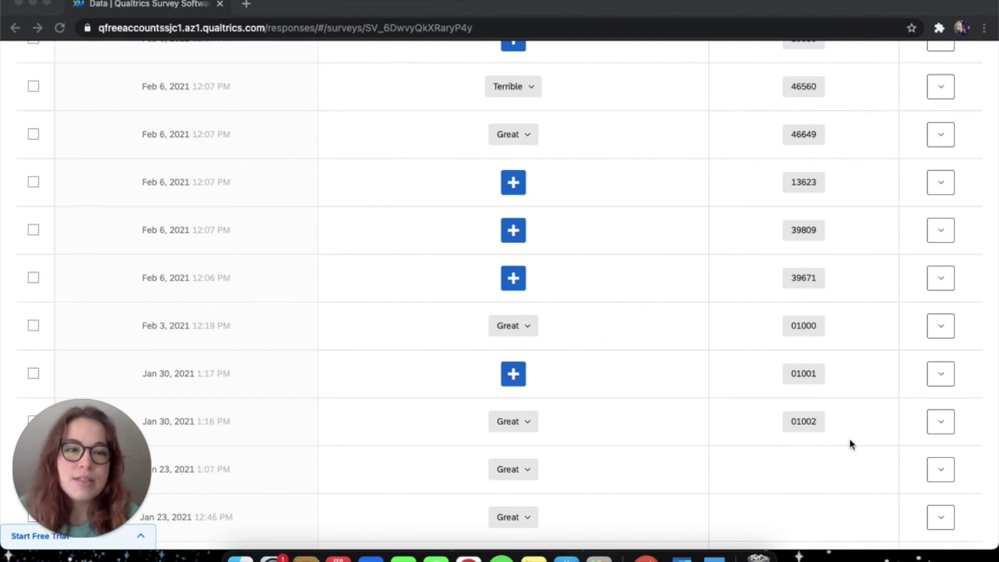
pyautogui.scroll(6, 850, 443)
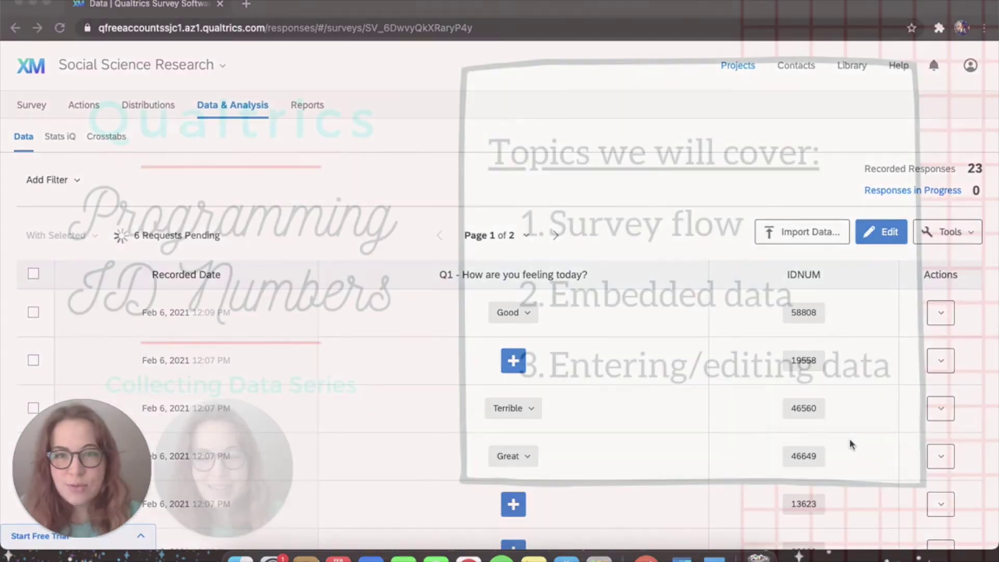